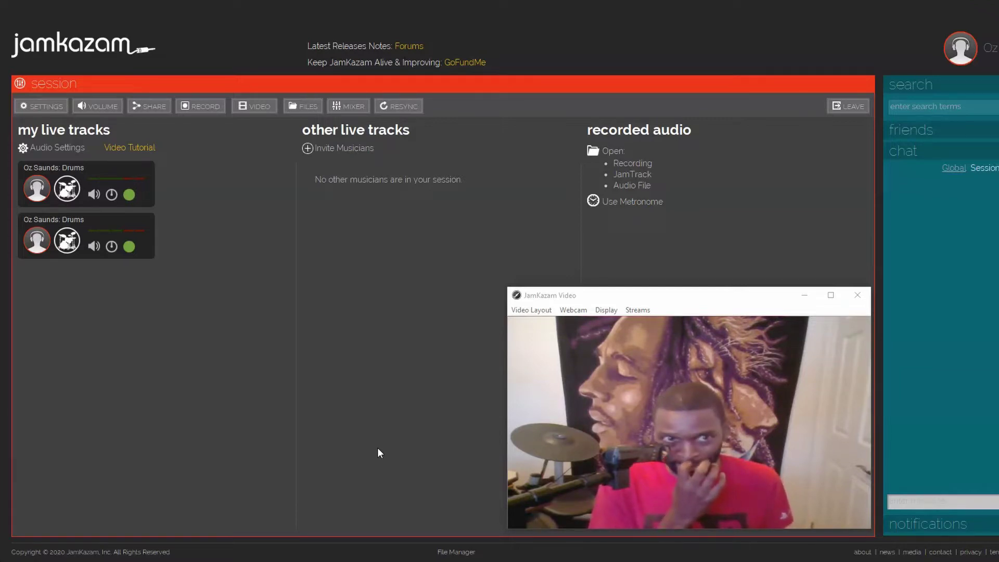
Step: Open and review your own track's Session Diagnostics & Stats in the solo session
click(152, 341)
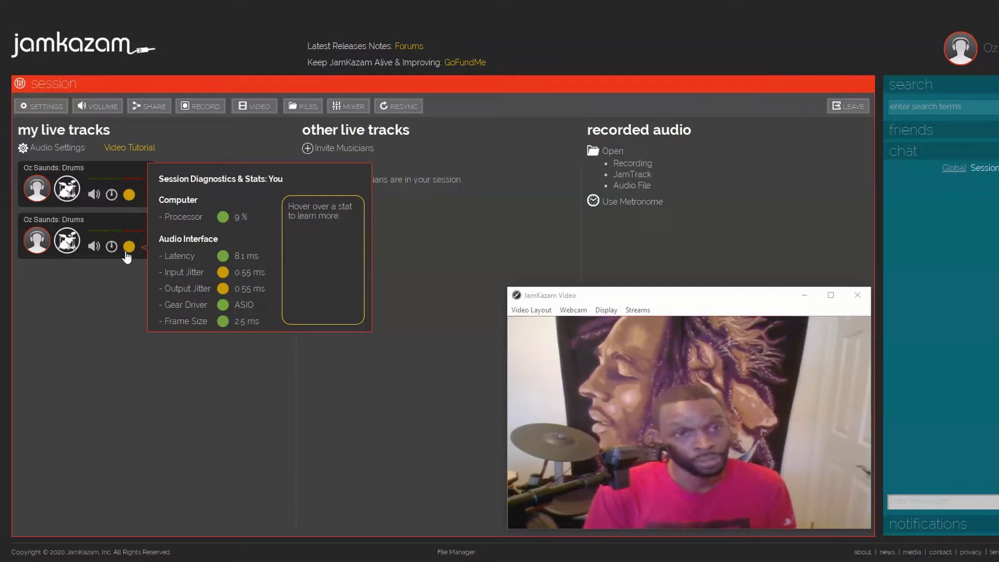
mouse_move(259, 268)
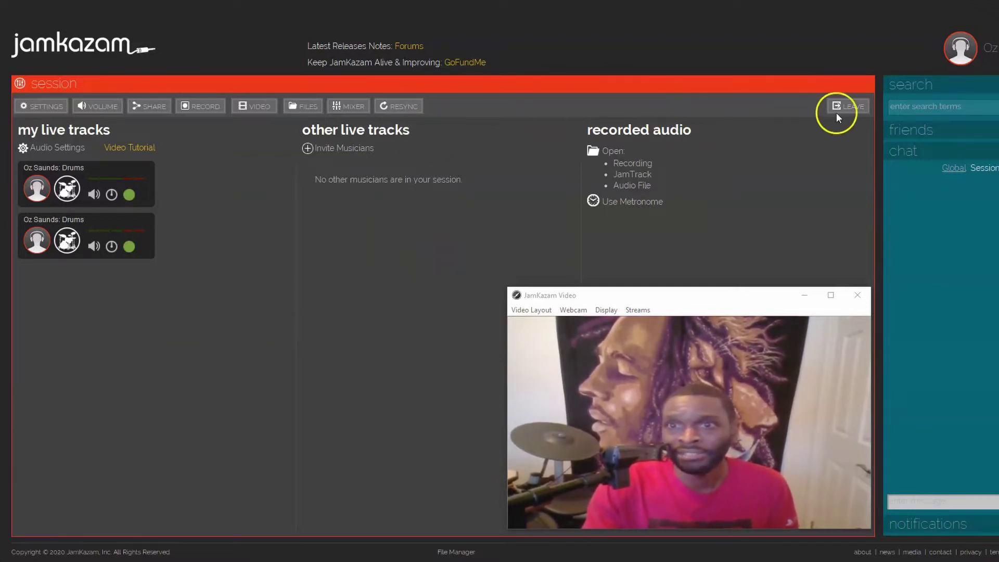
Step: Leave the solo session, skip feedback, and join the Open Session jam from Open Jams, accepting the terms
click(305, 338)
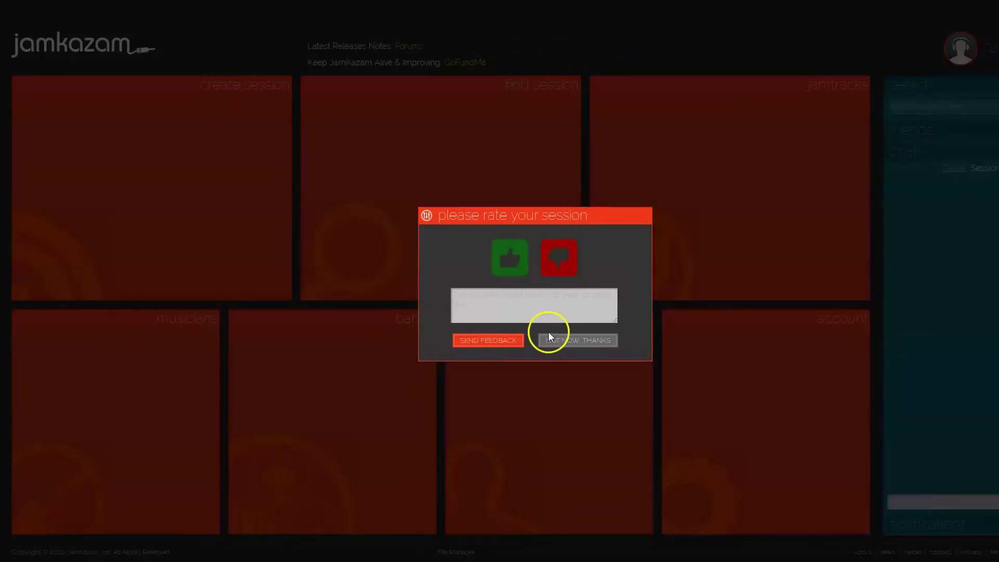
click(573, 339)
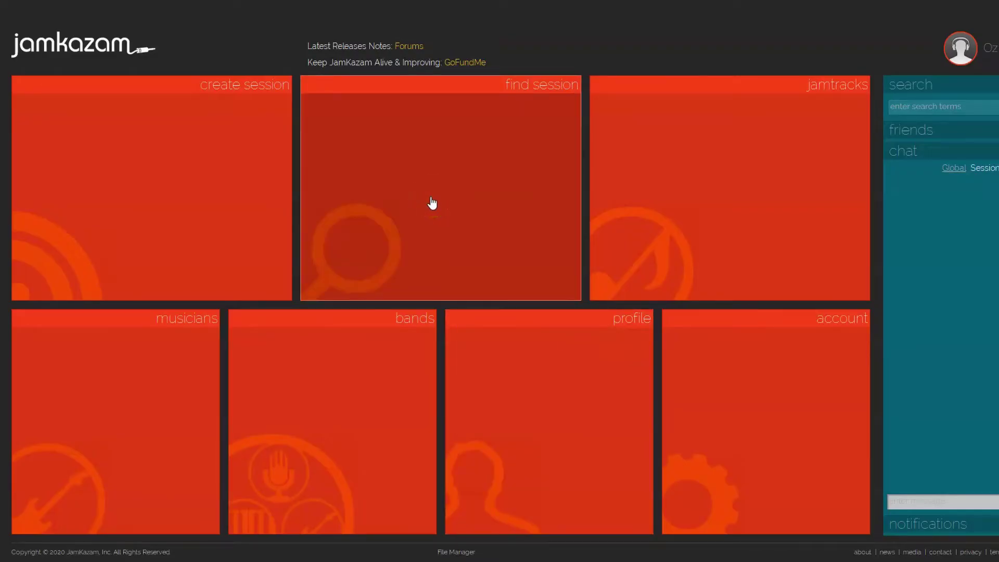
click(690, 368)
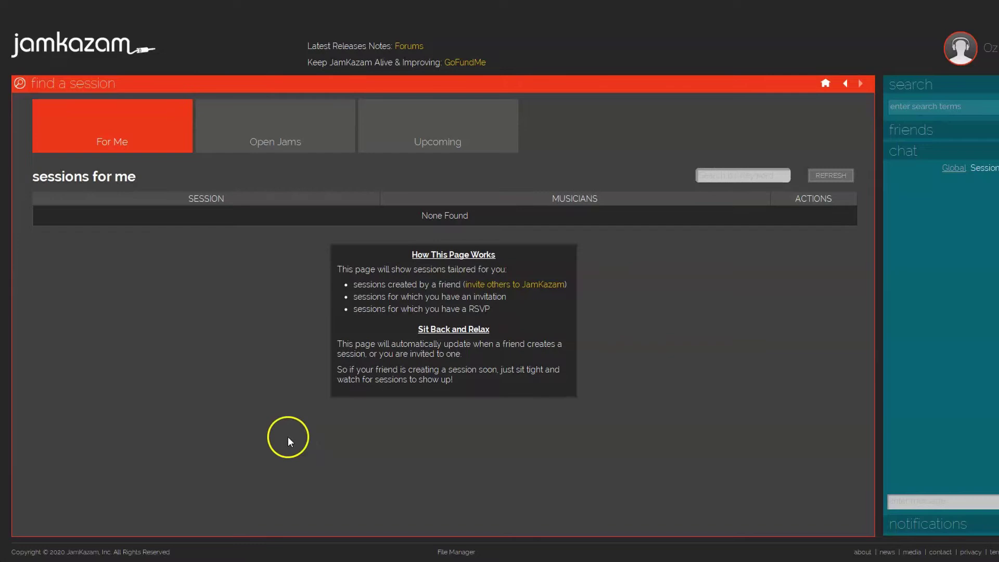
click(290, 128)
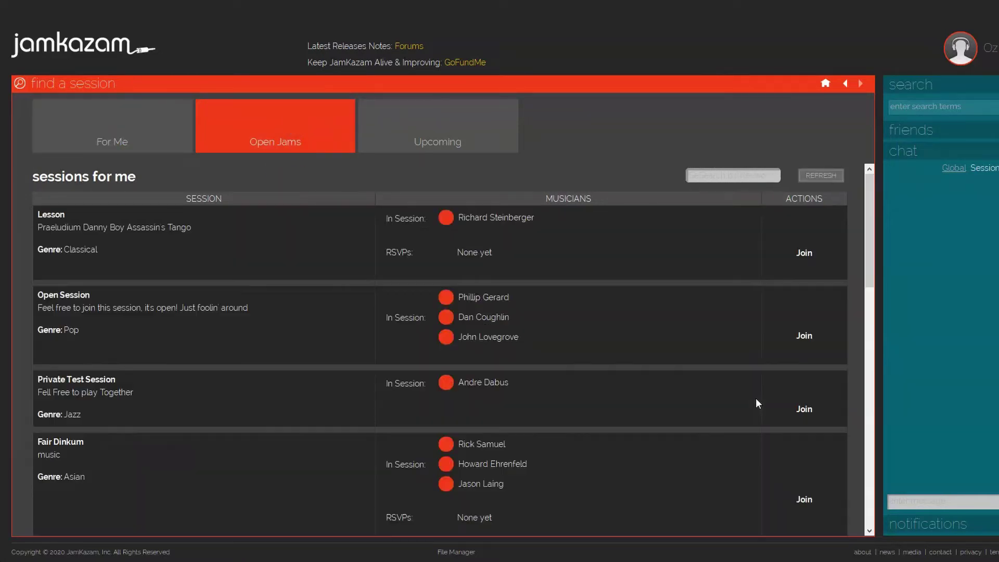
click(837, 346)
click(804, 321)
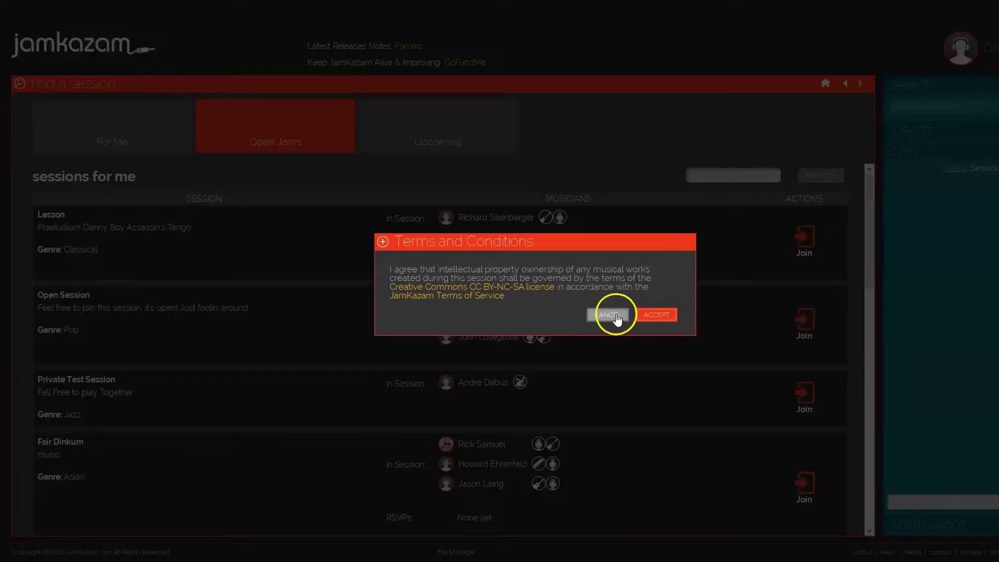
click(665, 318)
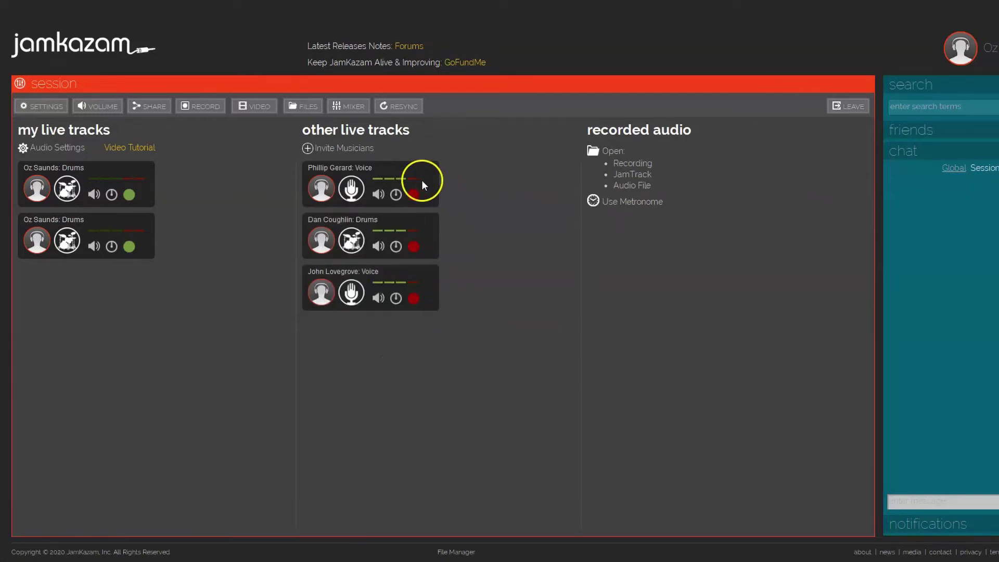
Step: Review the first musician's diagnostics, including the explanation of the total latency figure
mouse_move(414, 196)
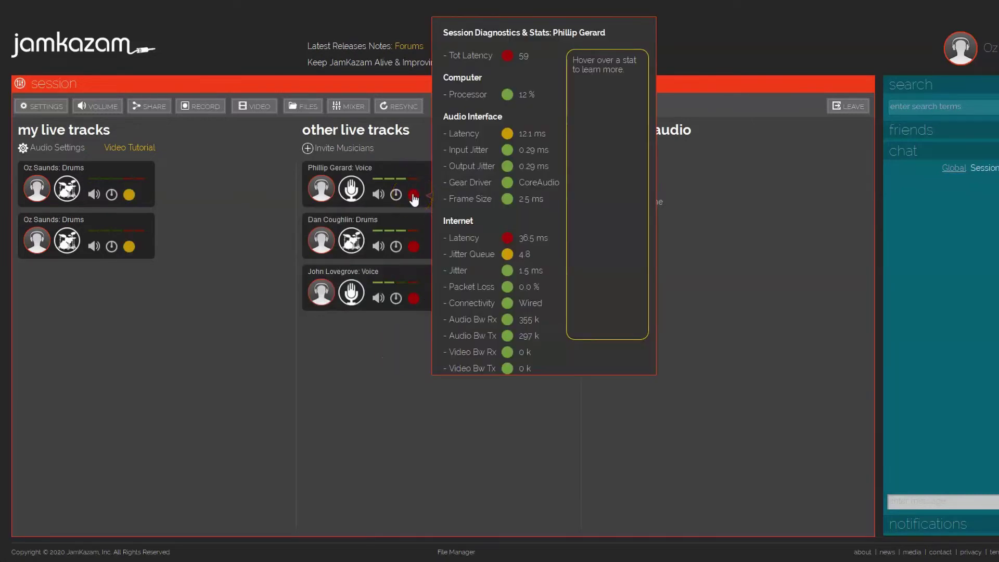
mouse_move(530, 275)
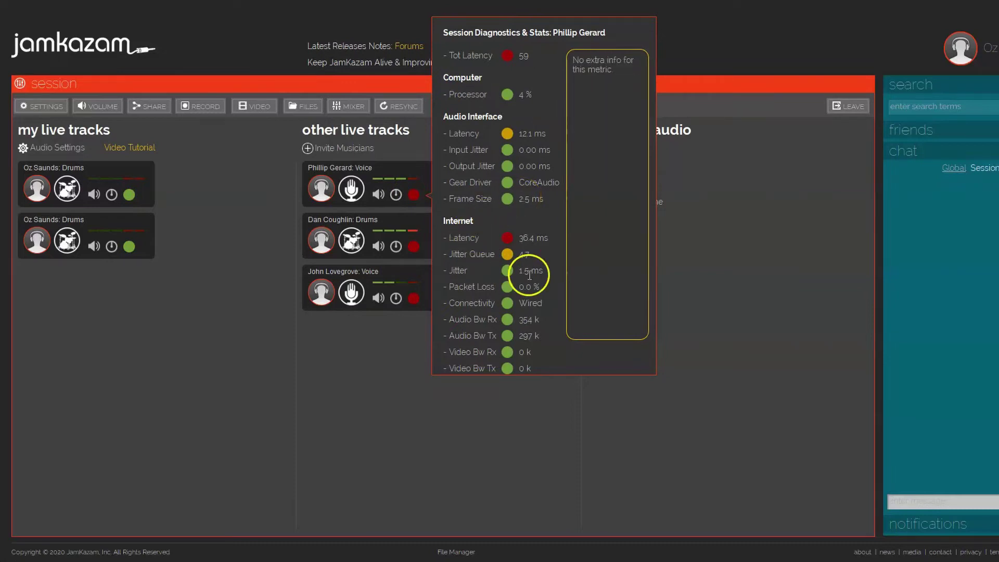
mouse_move(516, 323)
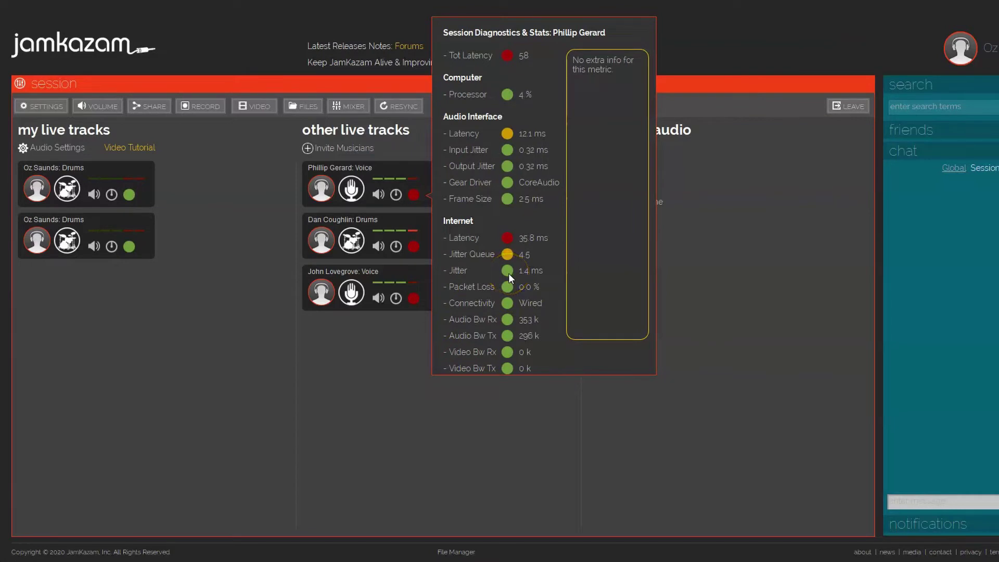
click(507, 57)
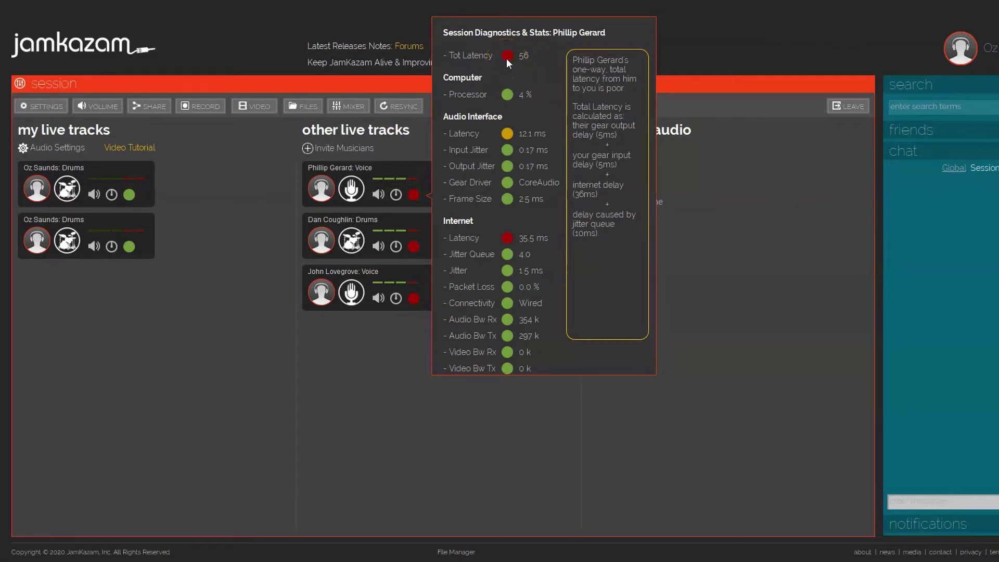
click(364, 457)
Step: Inspect the drummer's diagnostics: jitter queue, connection type and packet loss explanations
click(414, 248)
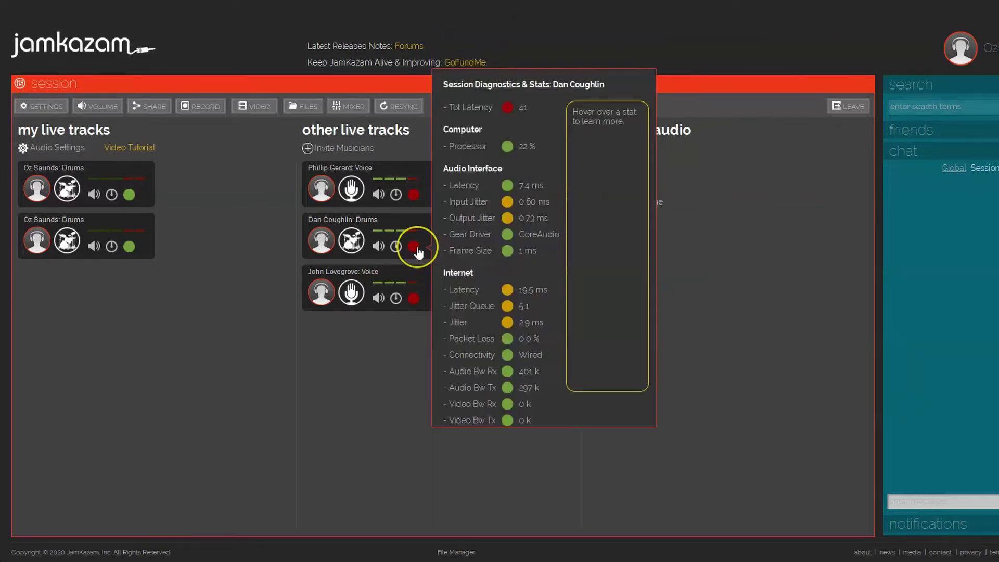
click(508, 140)
click(506, 325)
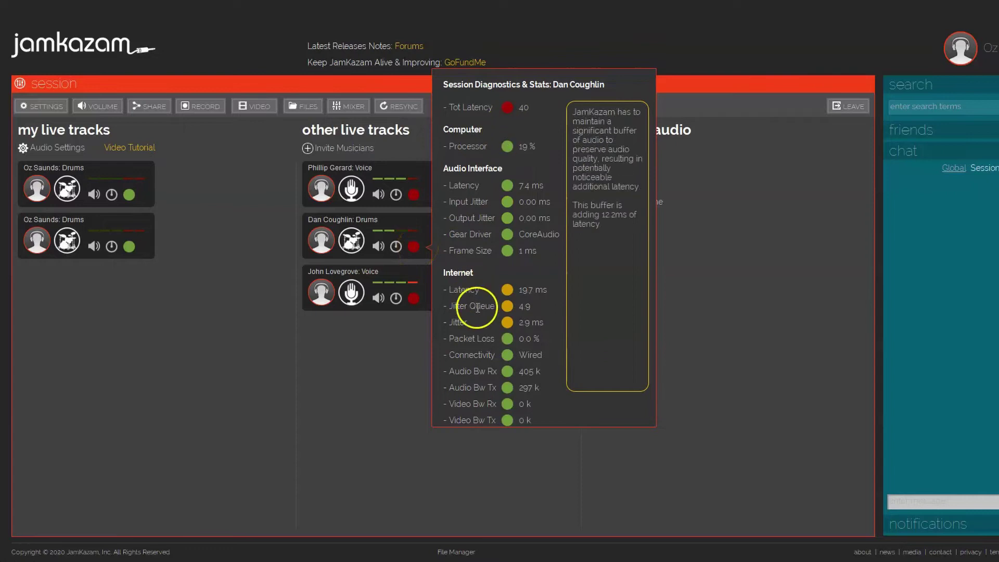
click(508, 357)
click(535, 336)
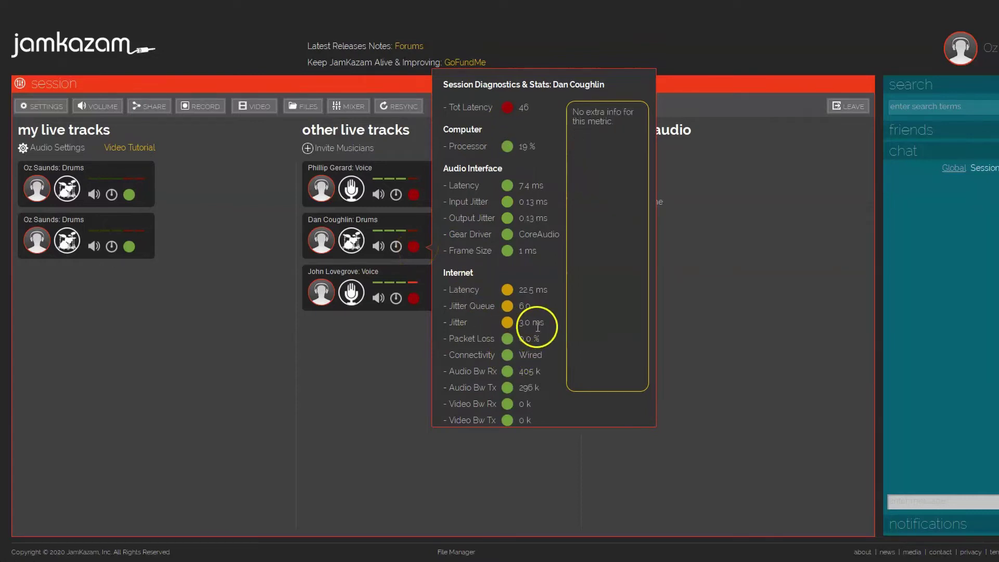
click(302, 357)
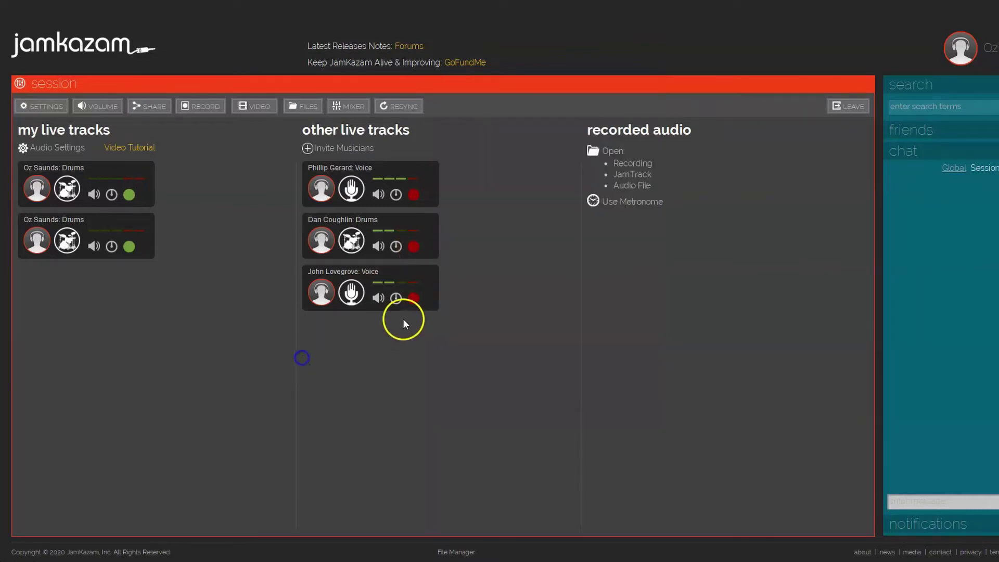
Step: Check the second vocalist's packet loss, jitter queue and 6.3 ms wired jitter explanations
click(412, 299)
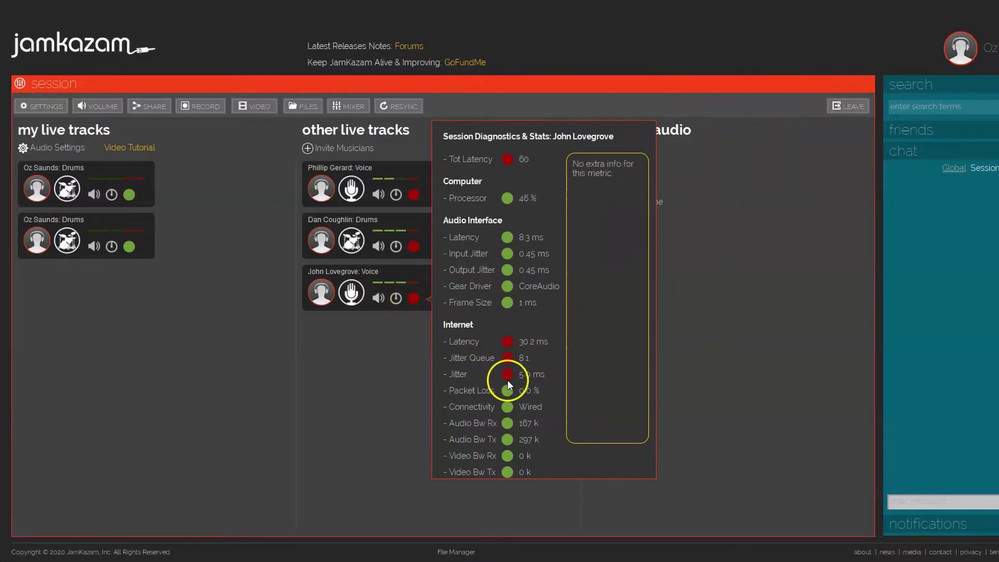
mouse_move(507, 380)
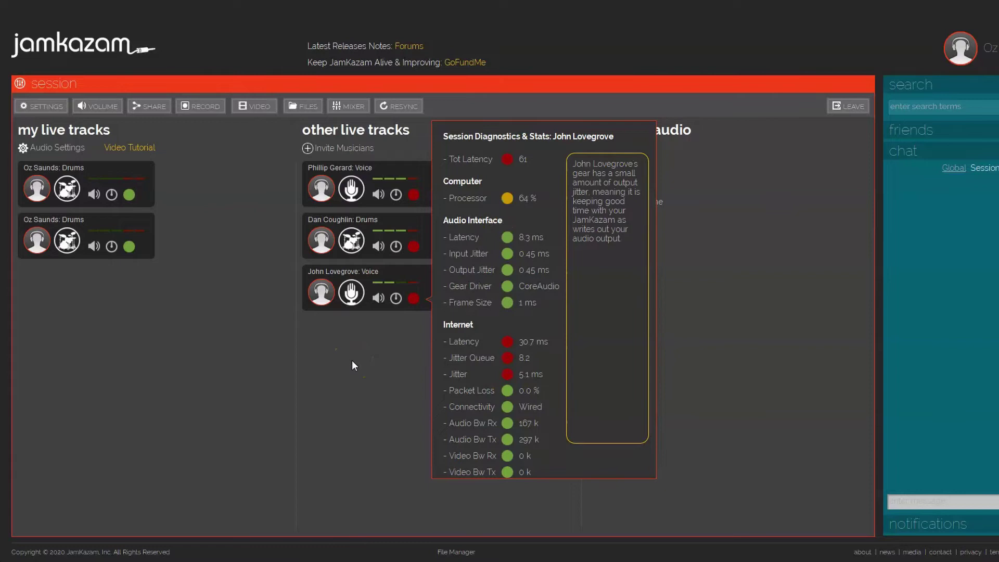
click(506, 399)
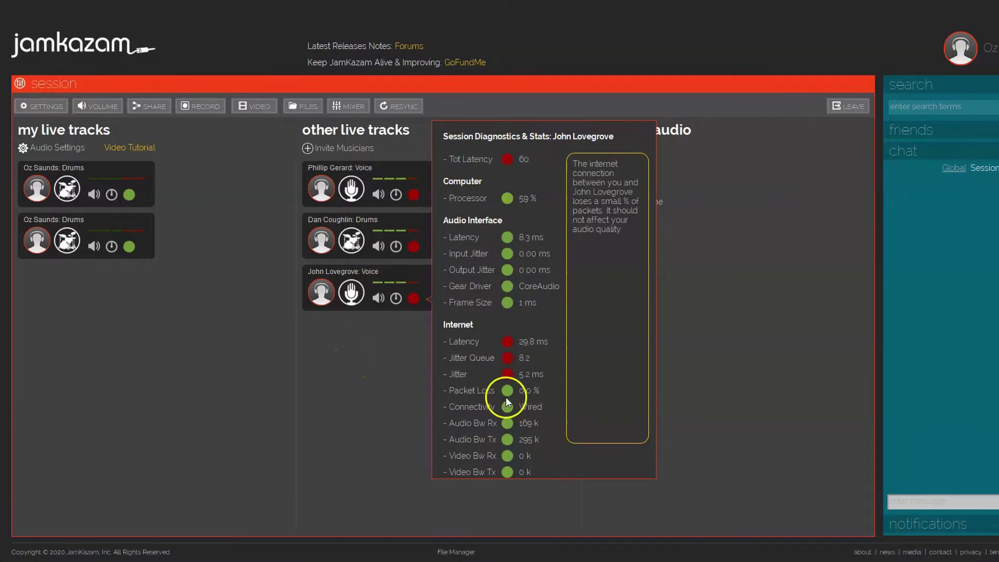
click(509, 374)
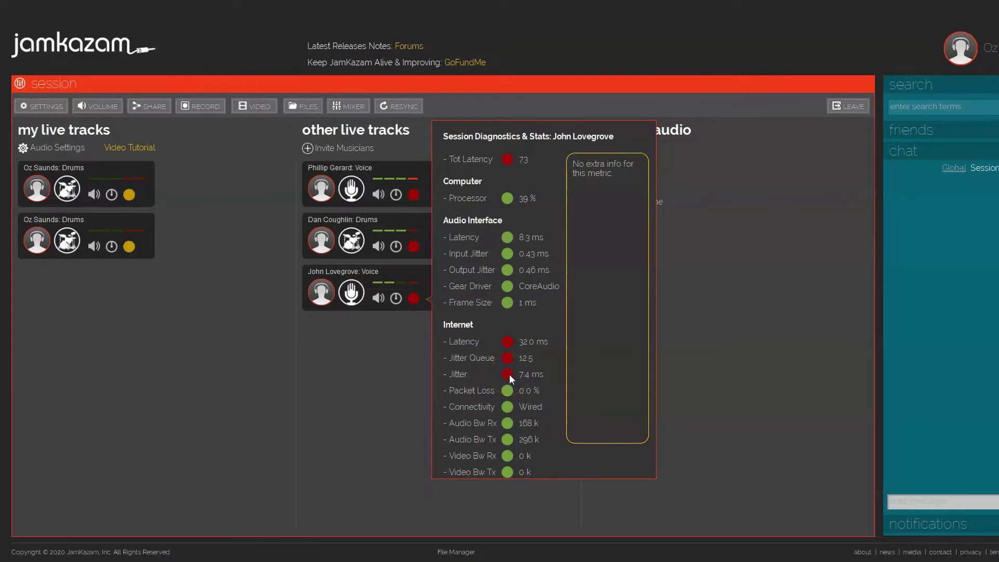
click(509, 360)
click(508, 372)
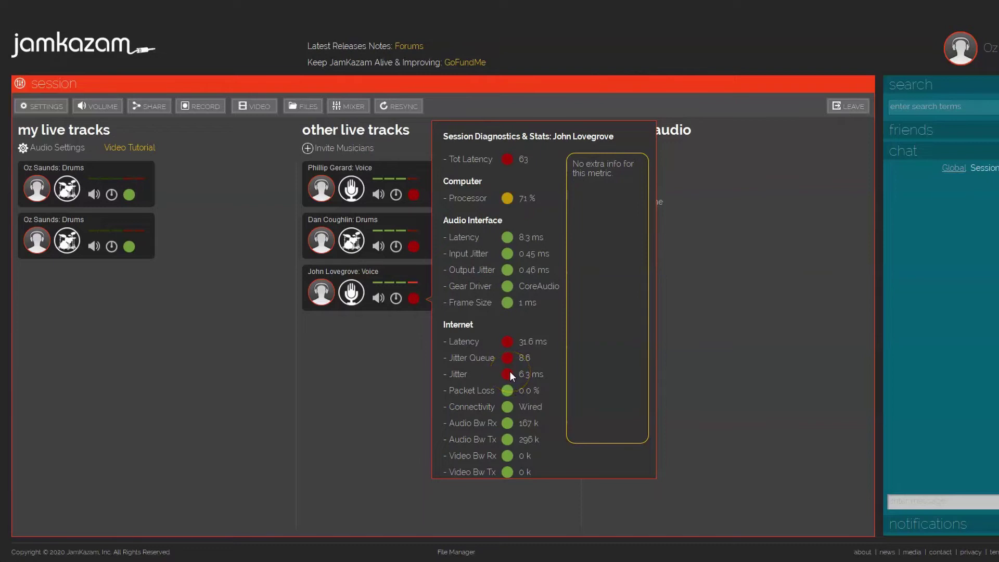
click(323, 408)
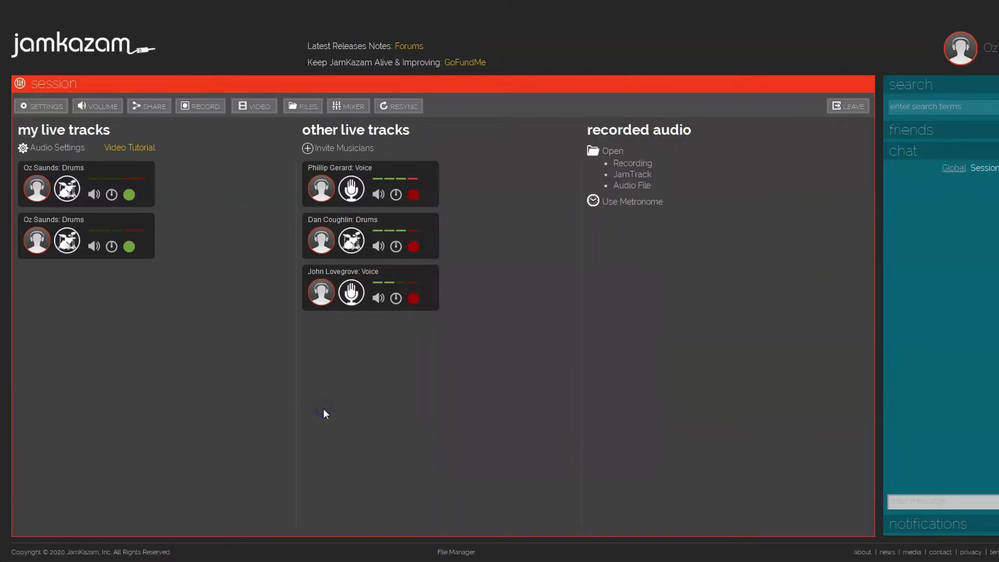
Step: Leave the Open Session jam and decline rating it with Not Now, Thanks
click(486, 409)
click(736, 218)
click(840, 106)
click(345, 365)
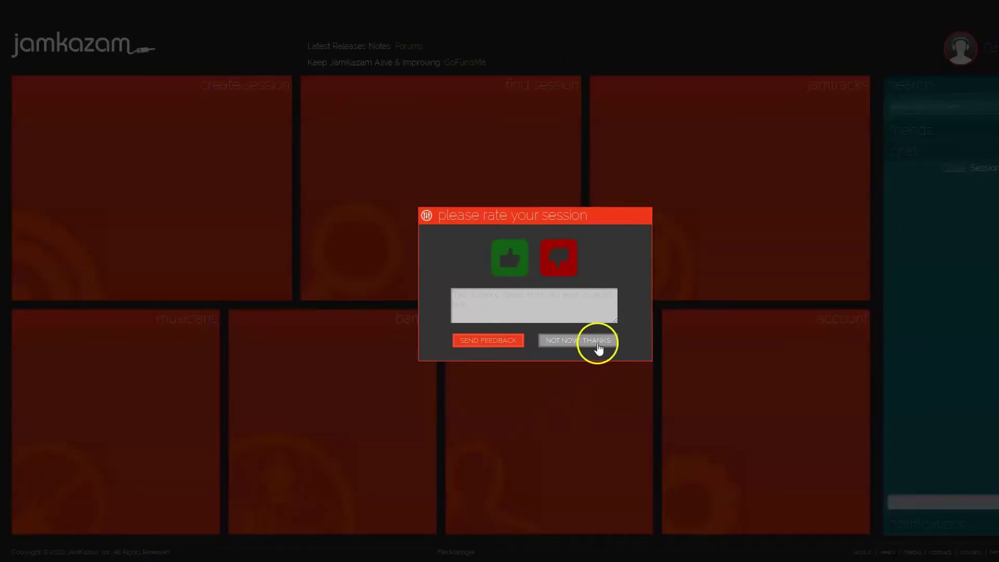
click(598, 341)
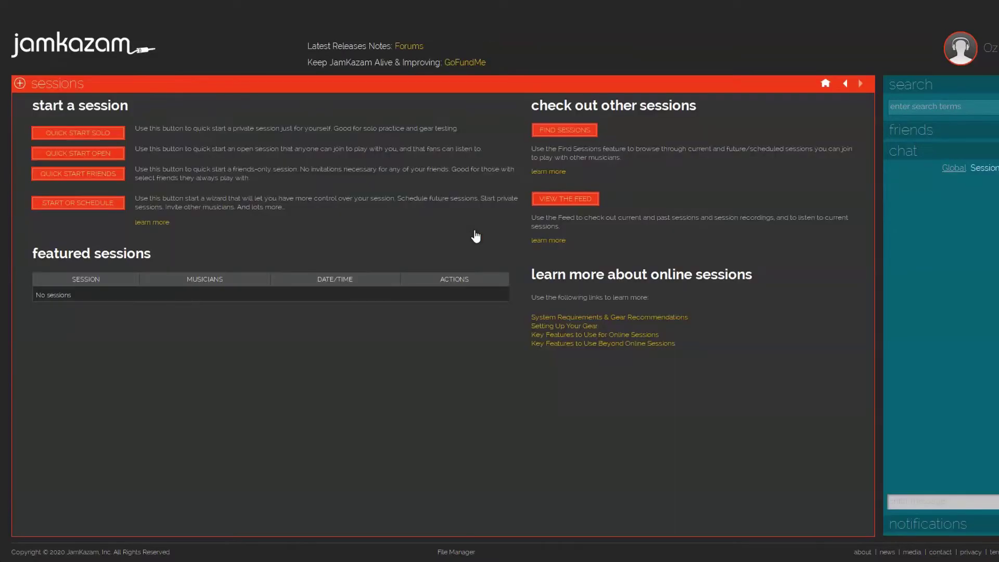
Step: Start a Quick Start Solo session and view your first track's diagnostics: 8.1 ms latency, 0.00 ms jitter
click(103, 134)
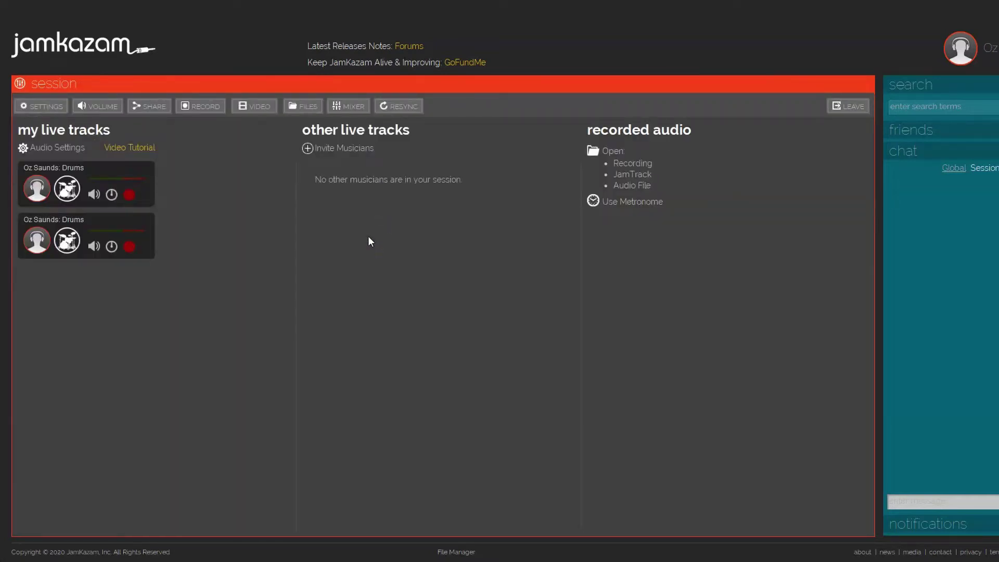
click(131, 196)
mouse_move(251, 237)
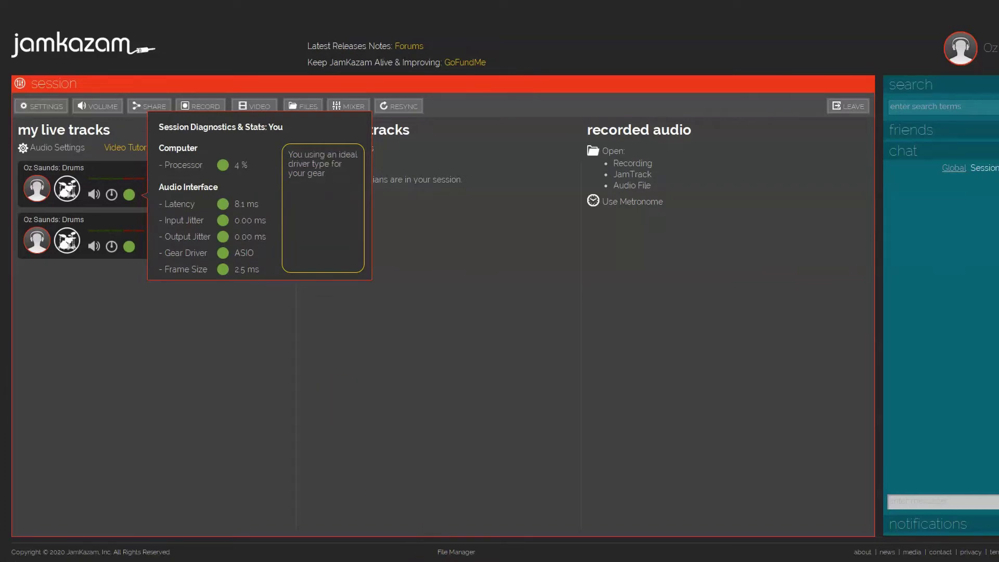
Step: In Chrome, load dslreports.com and go to the Speed Test's Run Test page
click(443, 559)
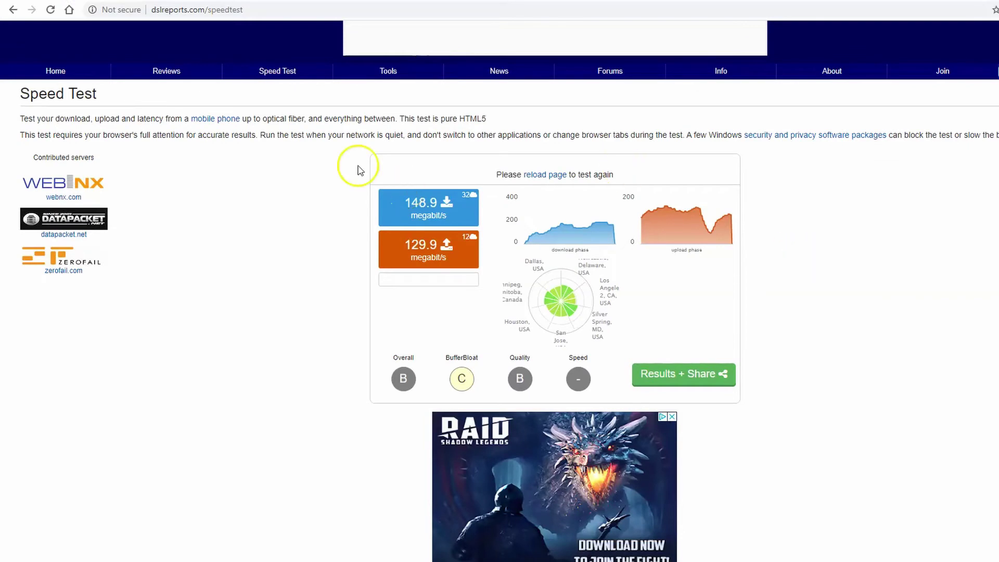
double_click(208, 10)
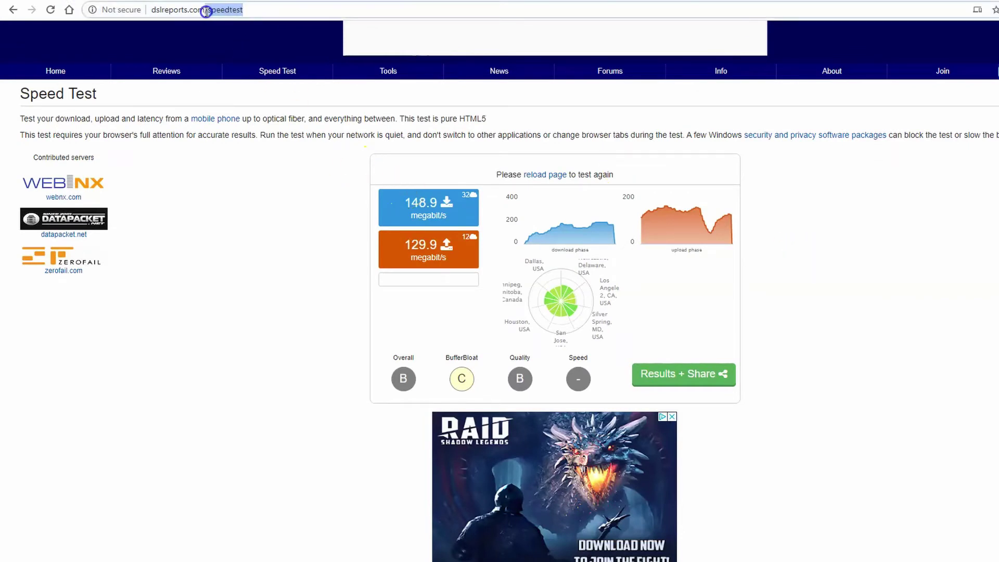
key(BackSpace)
key(BackSpace)
key(Return)
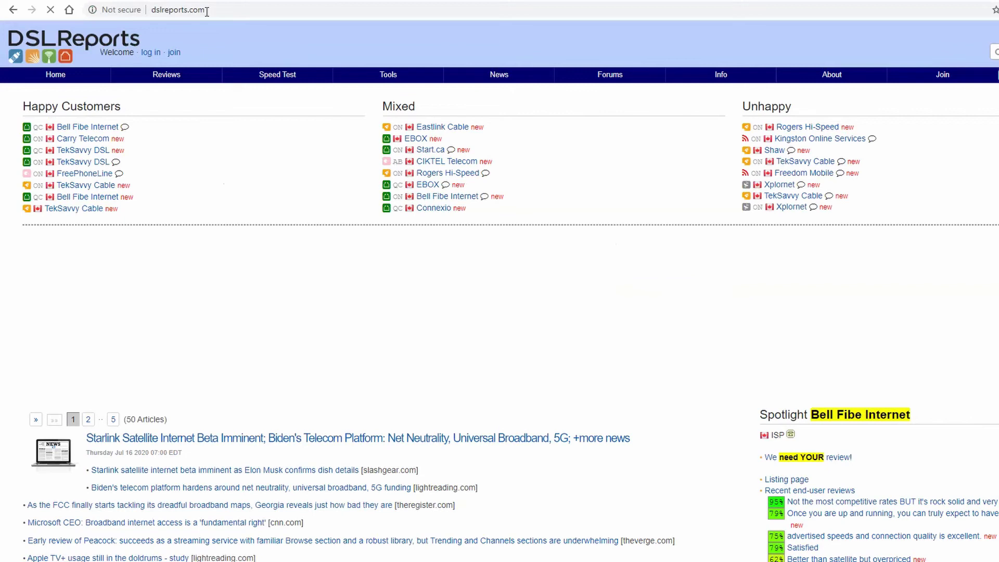
mouse_move(285, 81)
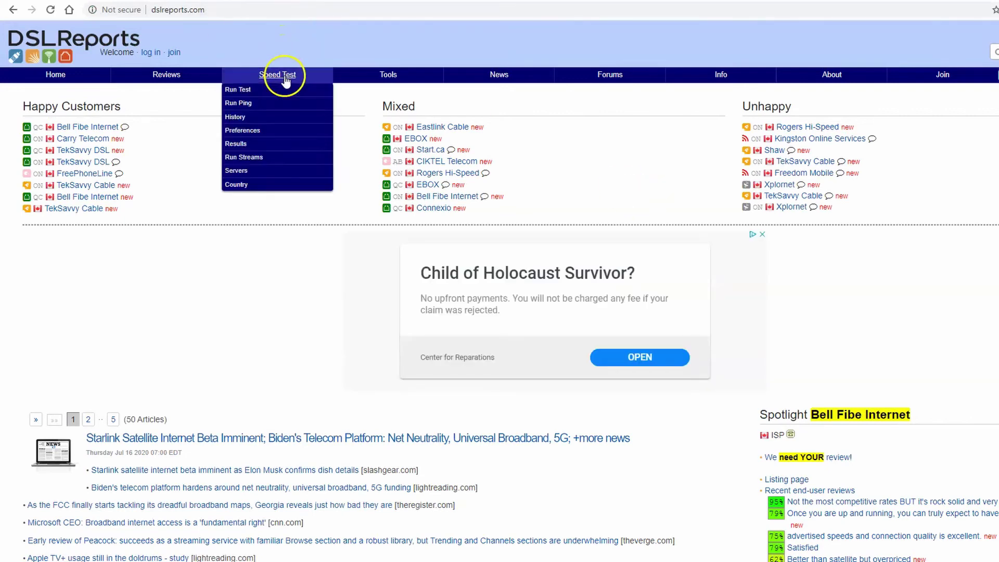
click(247, 92)
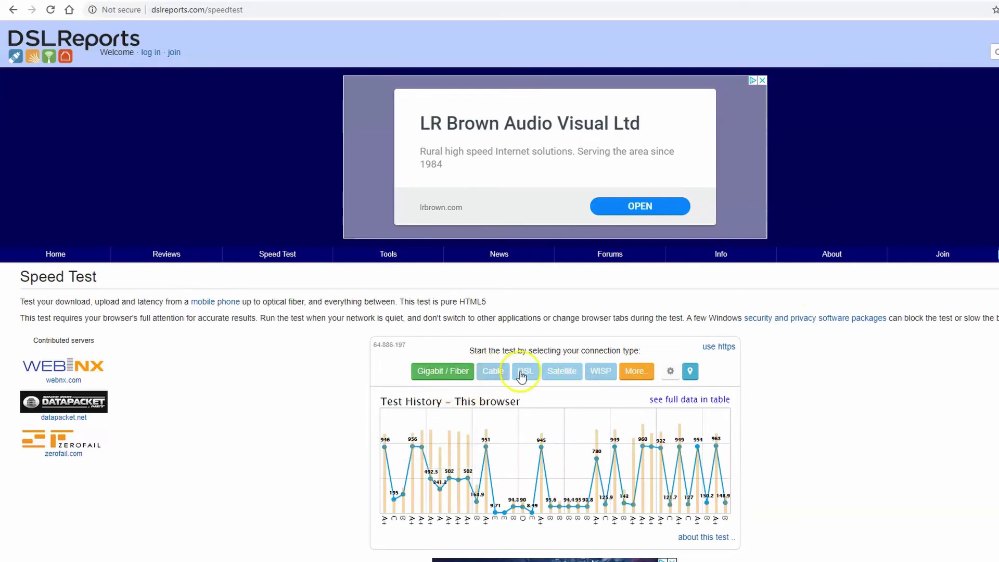
Step: Run the Gigabit / Fiber test (926 down, 590 up Mbit/s, A+ grades) and reconnect JamKazam
click(431, 370)
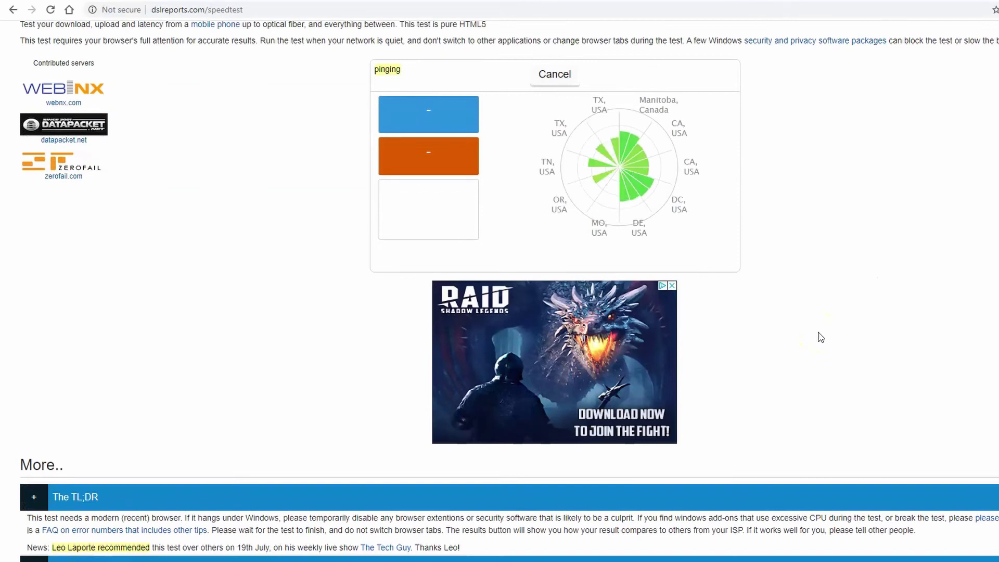
mouse_move(632, 136)
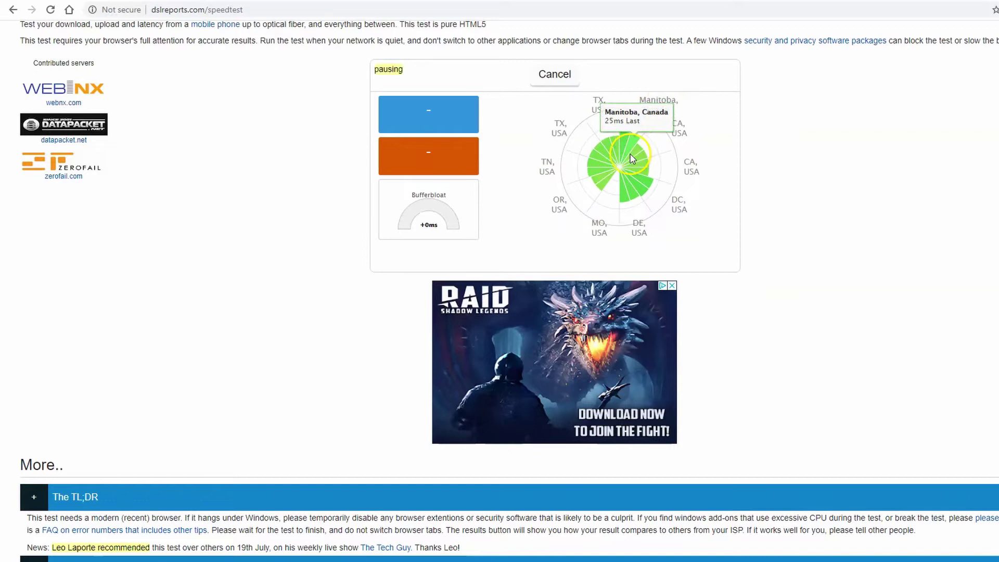
click(824, 164)
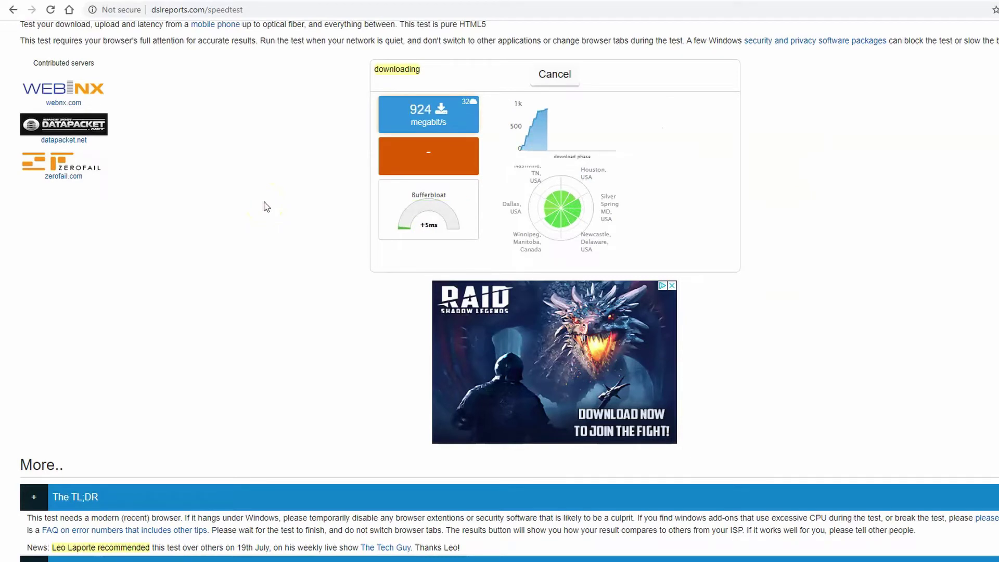
click(404, 119)
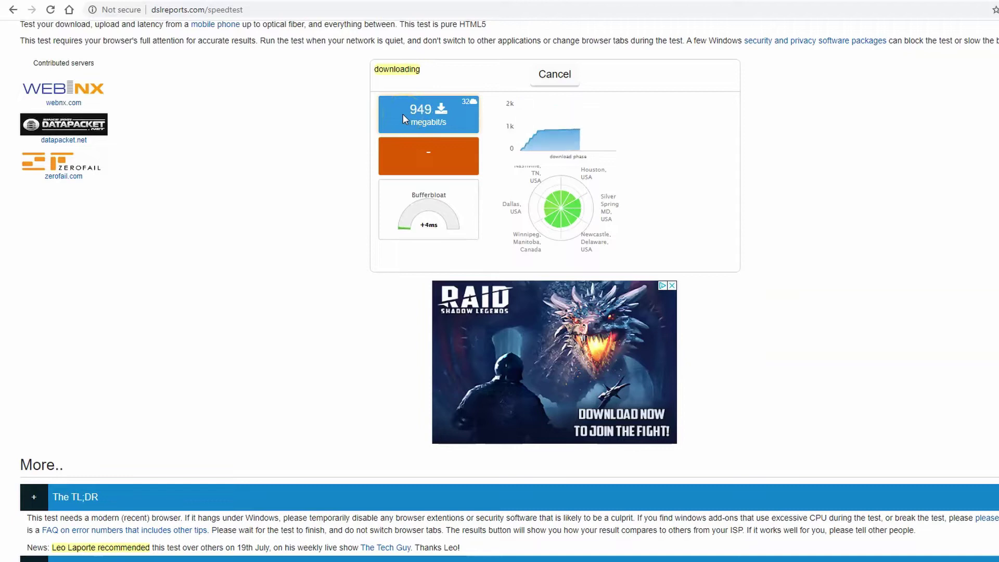
click(402, 114)
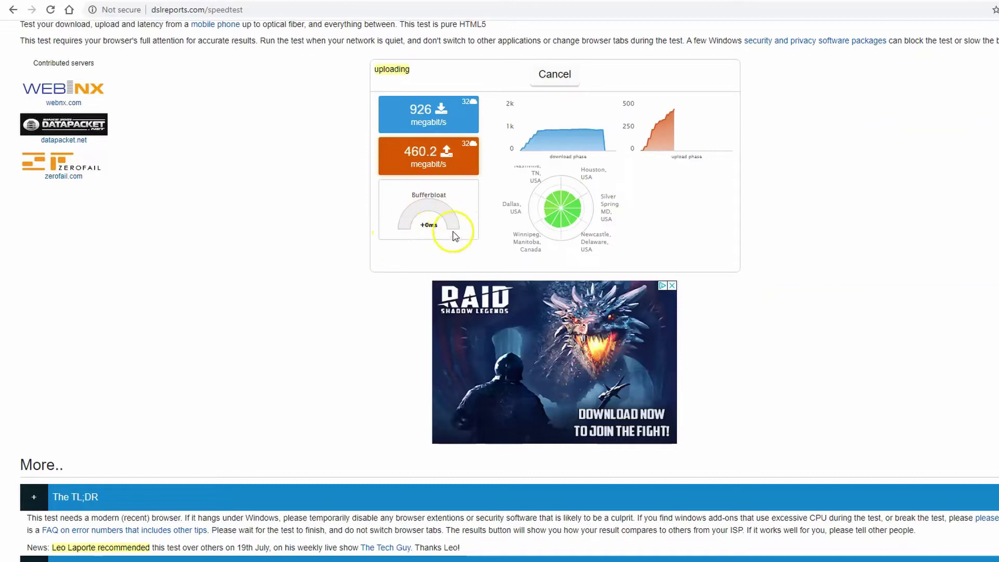
click(399, 236)
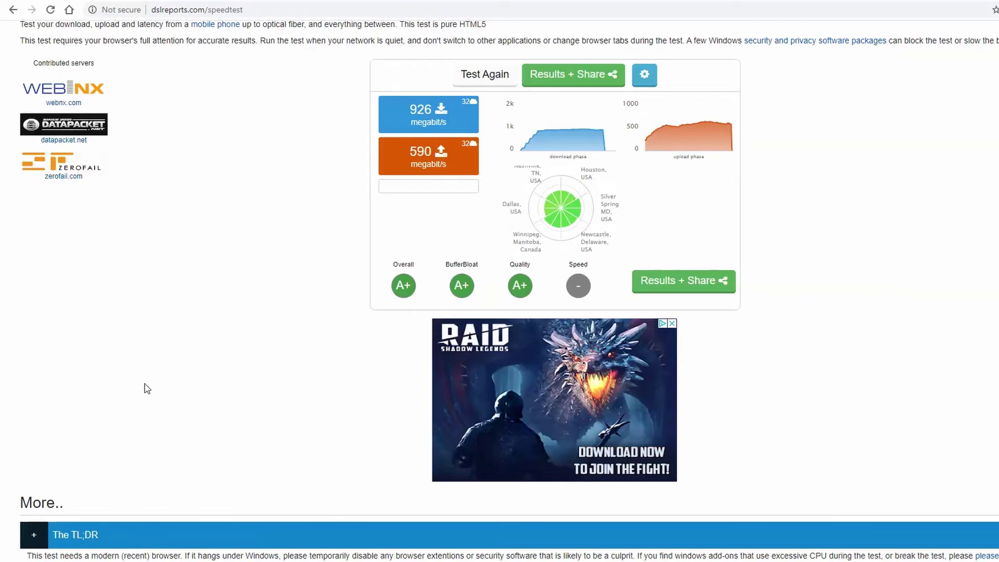
click(307, 432)
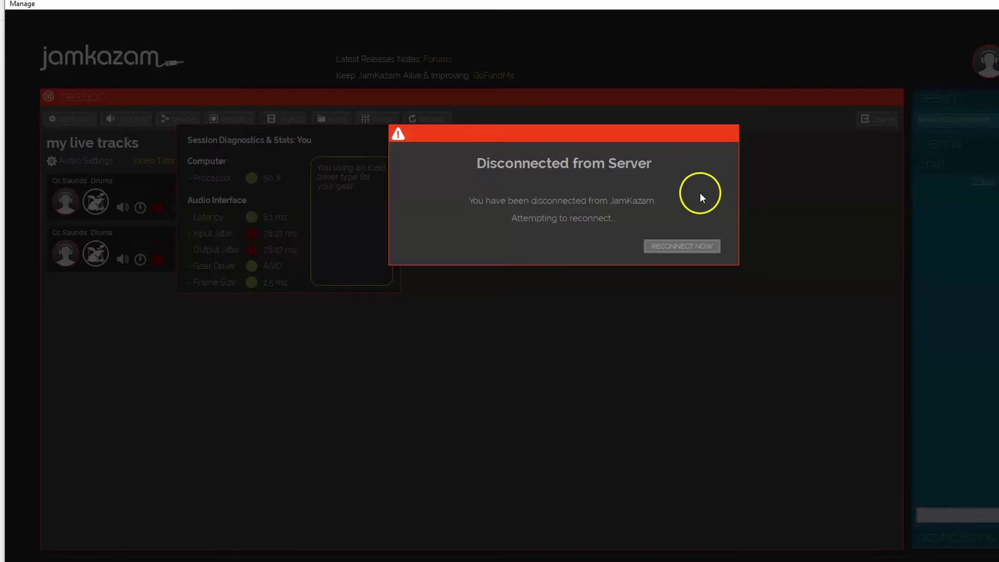
click(691, 246)
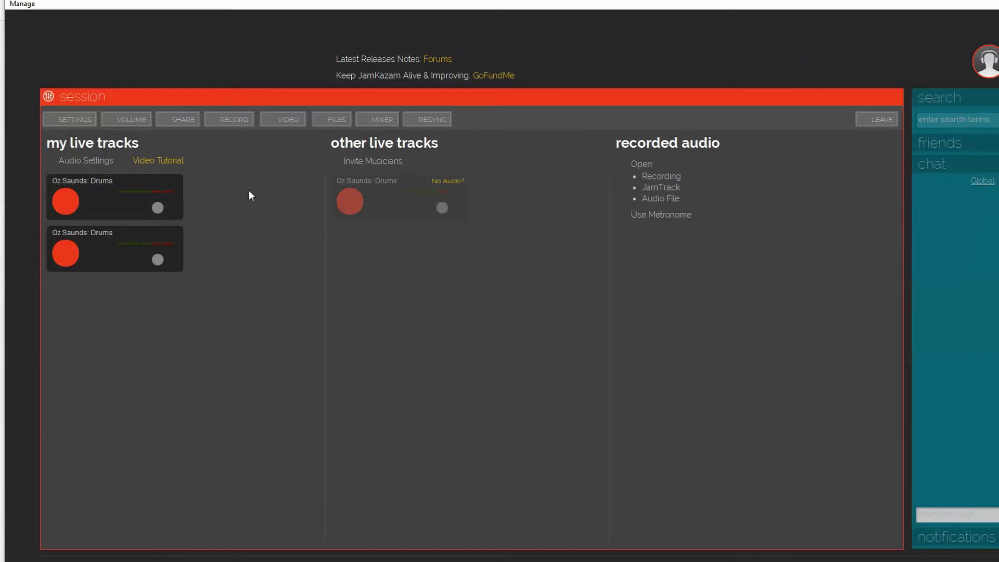
Step: Open the JamKazam webcam video window, move it to the lower right, and dismiss the warning
click(290, 119)
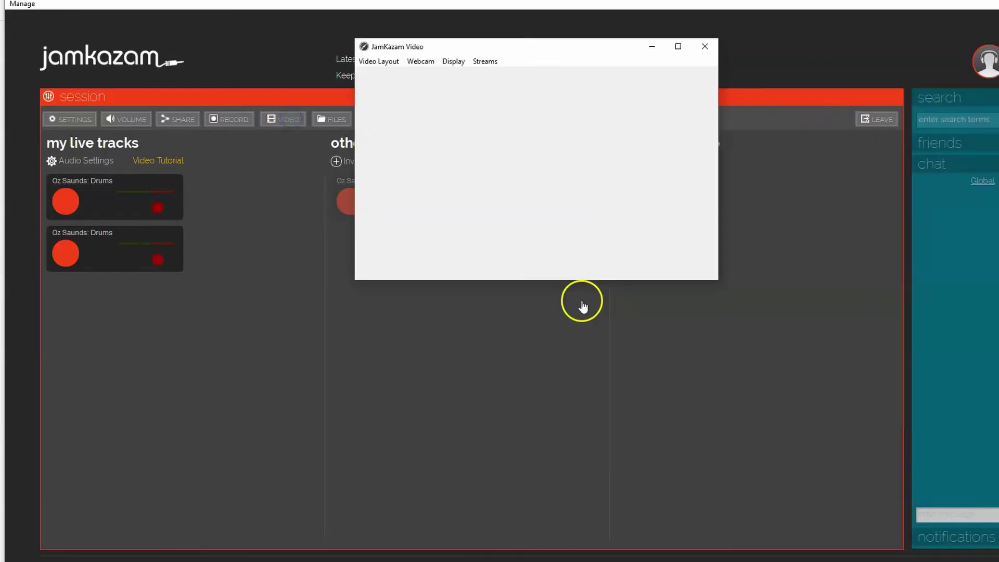
drag(536, 49, 698, 313)
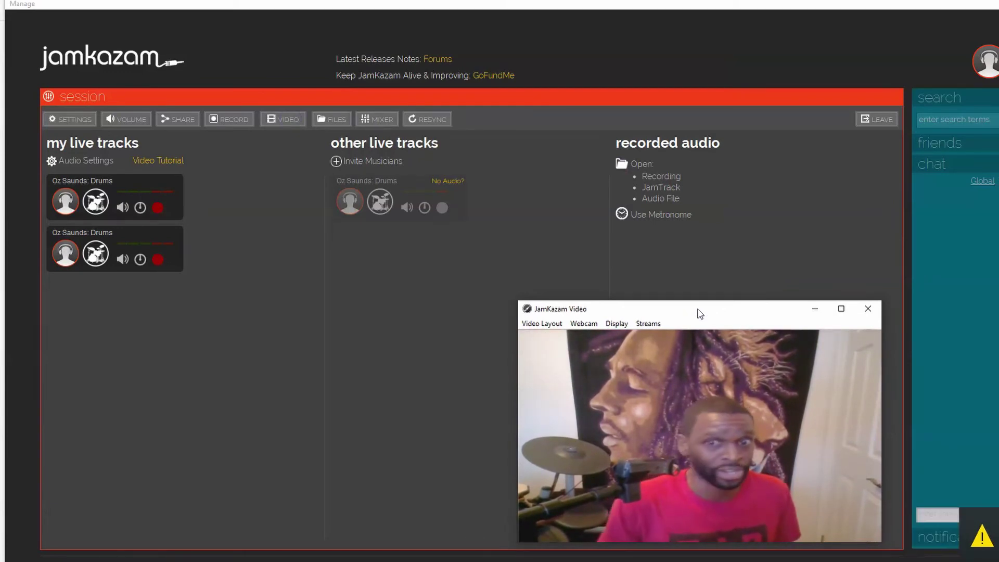
click(494, 475)
Step: Move the video window aside and rerun the DSLReports test until its download phase starts
key(alt+Tab)
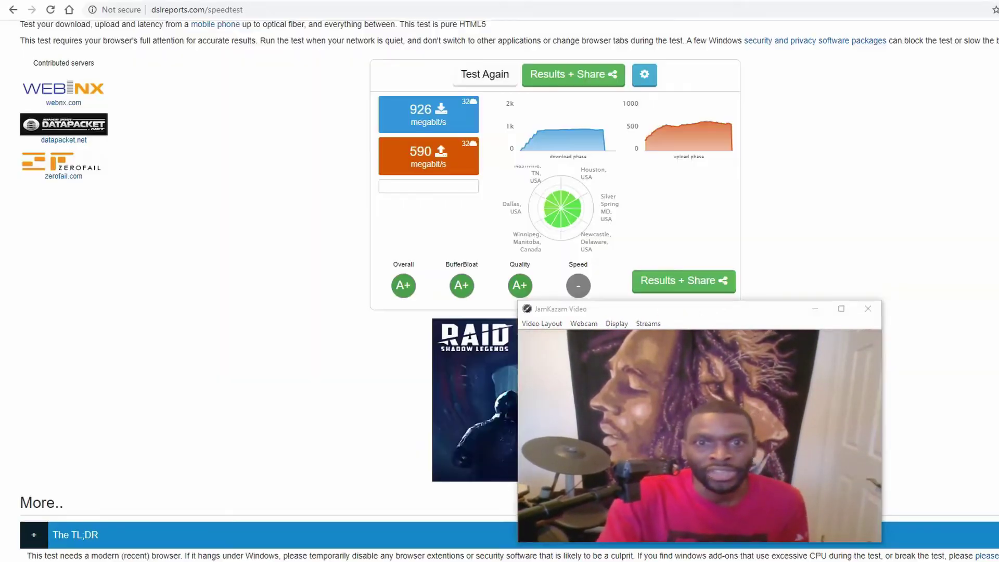
click(747, 314)
drag(747, 314, 938, 285)
click(509, 77)
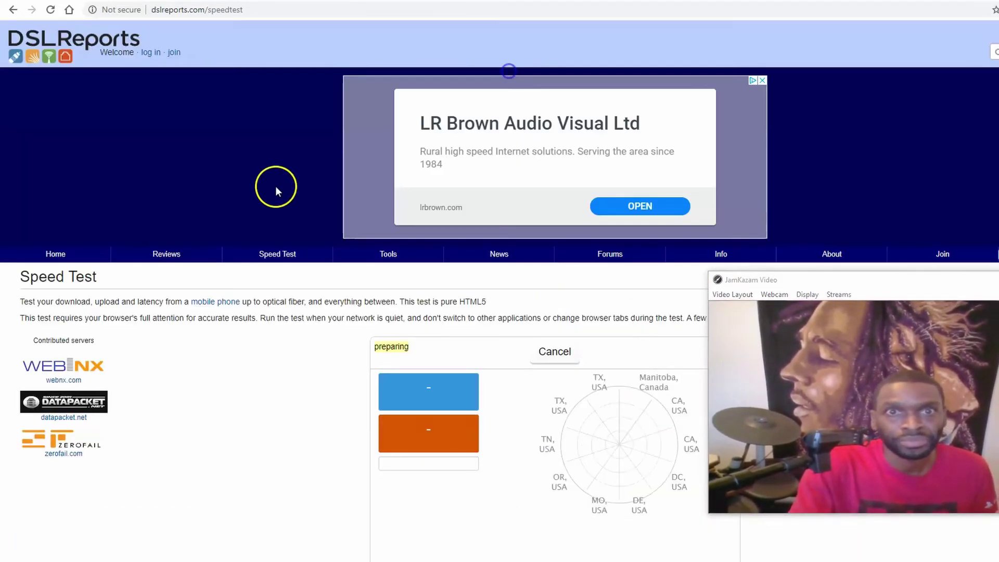
drag(885, 290, 916, 350)
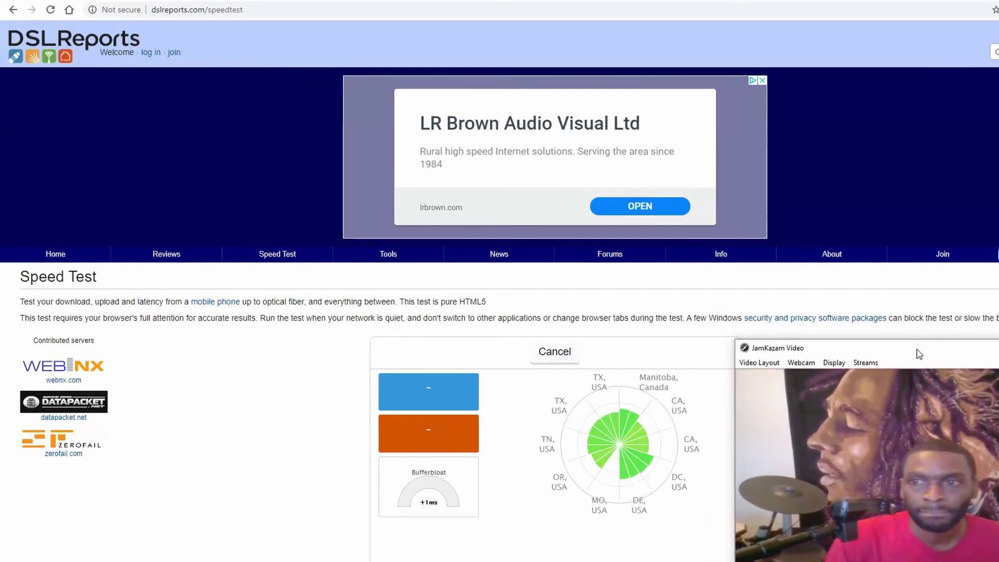
scroll(509, 292, down, 6)
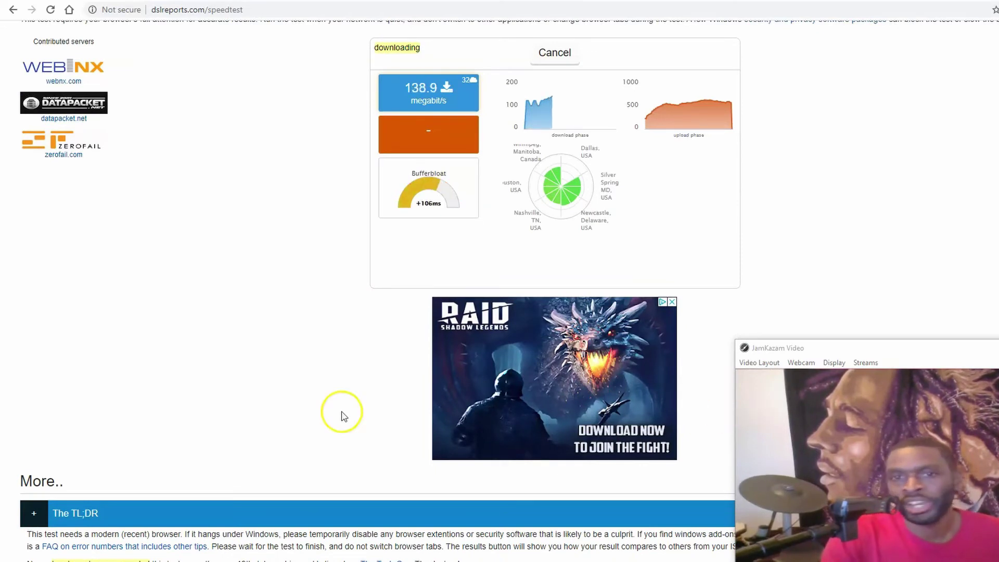
Step: Dismiss the RAID advertisement, going back from its landing page, and close the ad below the test
click(672, 305)
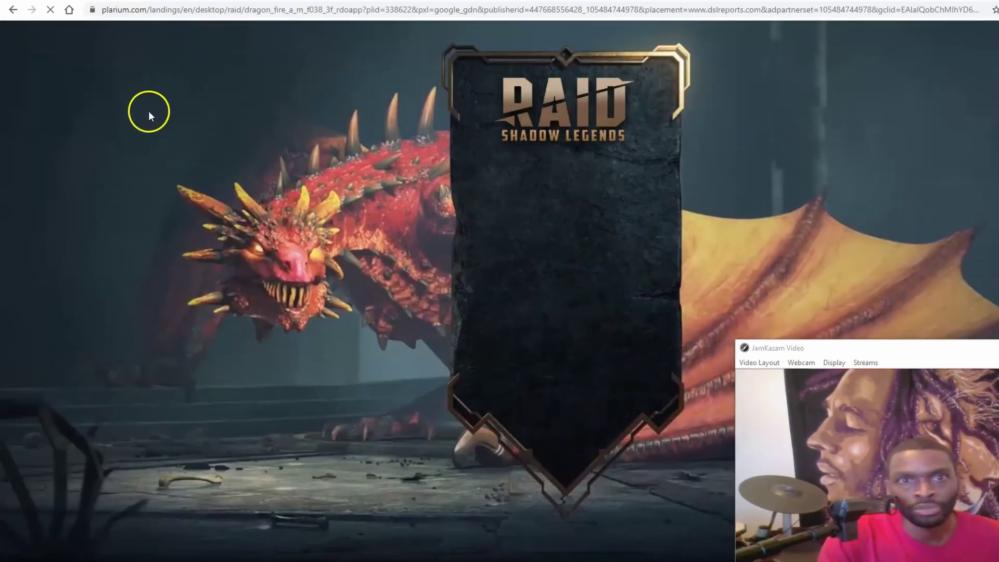
click(13, 9)
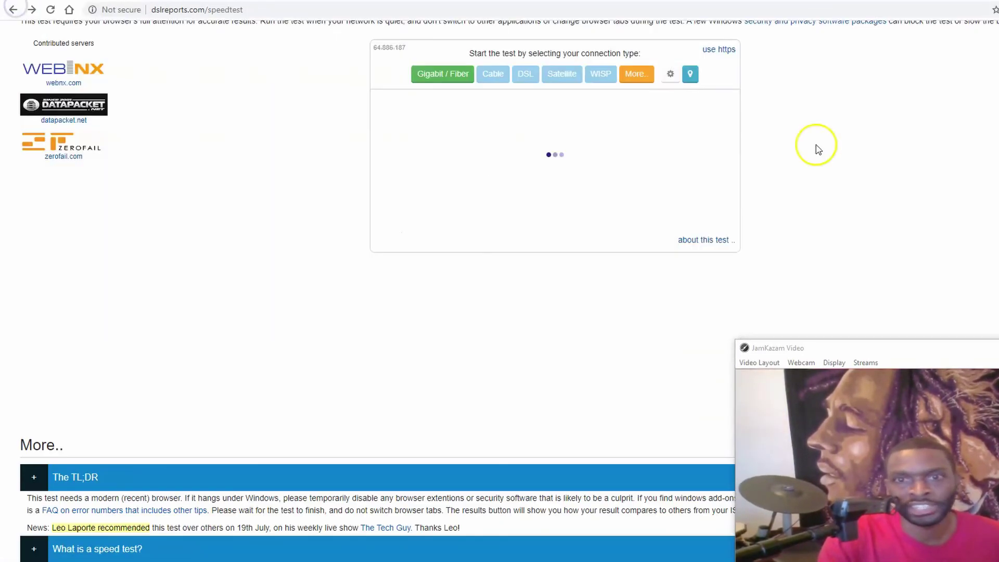
scroll(816, 148, up, 2)
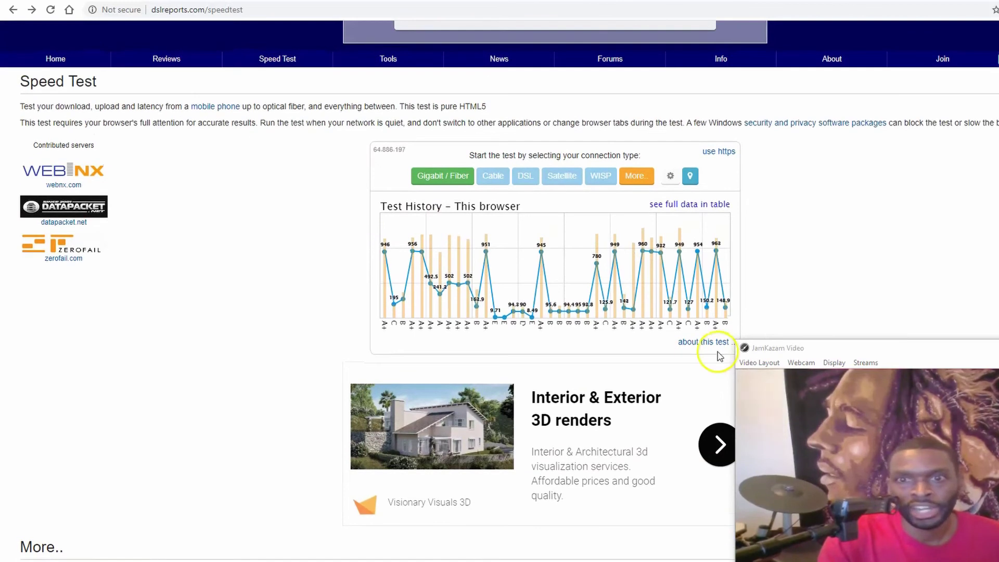
scroll(654, 301, down, 2)
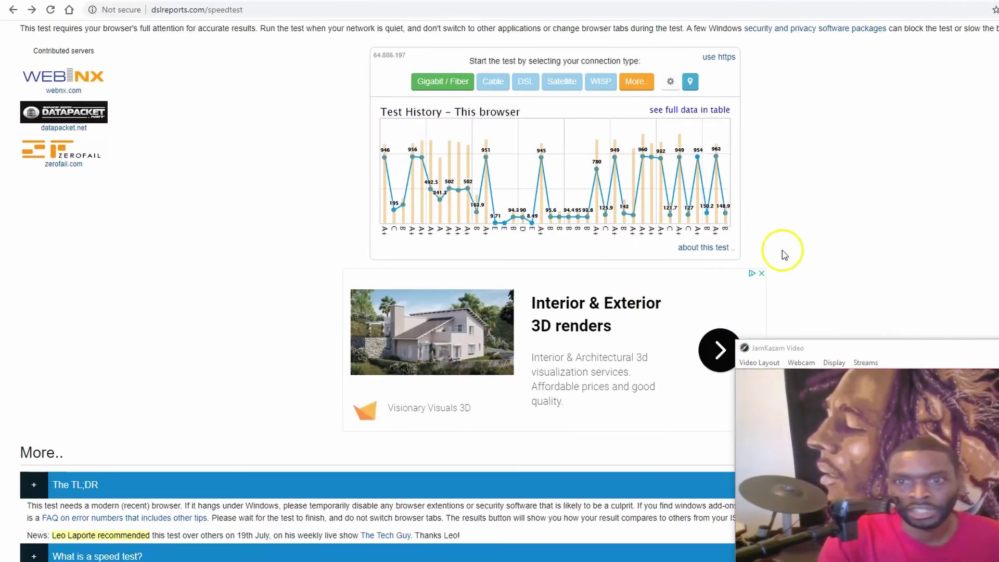
click(761, 273)
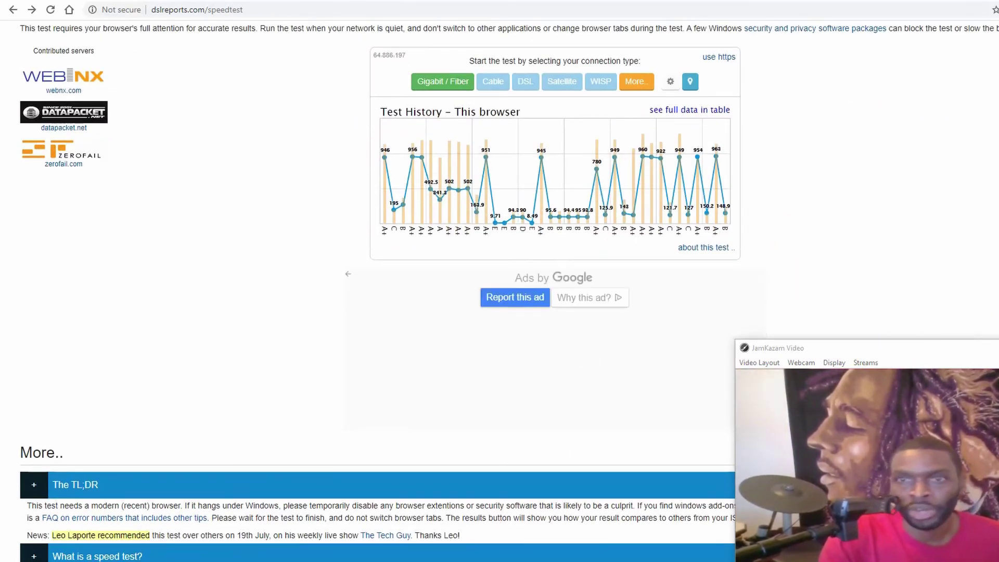
scroll(764, 277, up, 3)
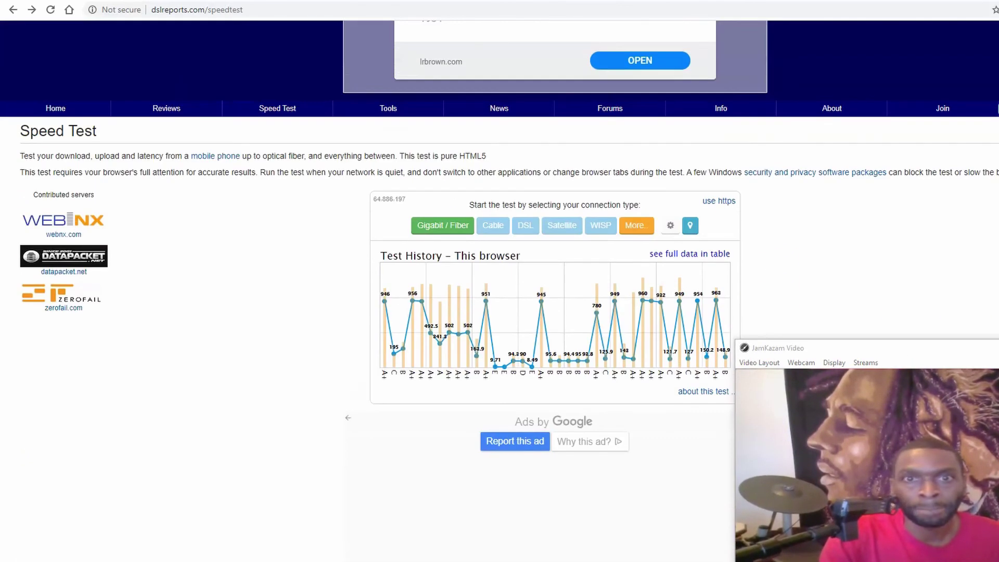
Step: Start a new Gigabit / Fiber test: download finishes at 164.7, upload reaches 113.4 megabit/s
click(445, 225)
scroll(898, 290, down, 2)
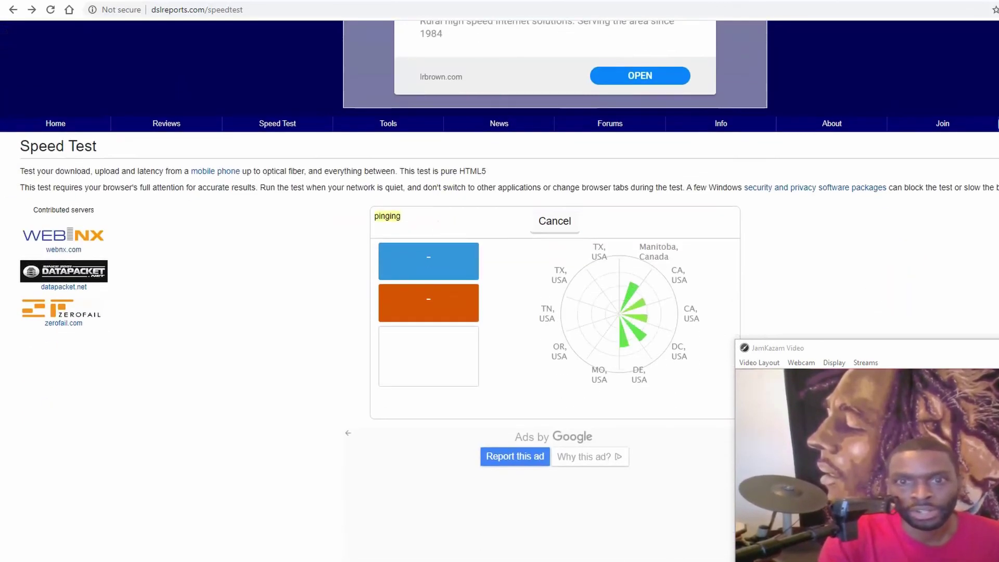
scroll(898, 290, down, 1)
scroll(499, 289, down, 1)
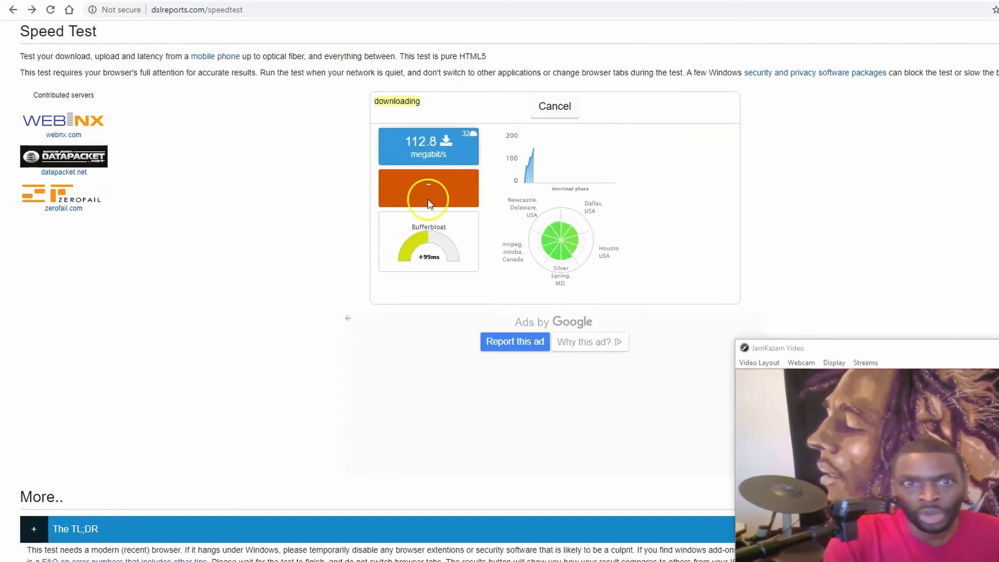
mouse_move(400, 263)
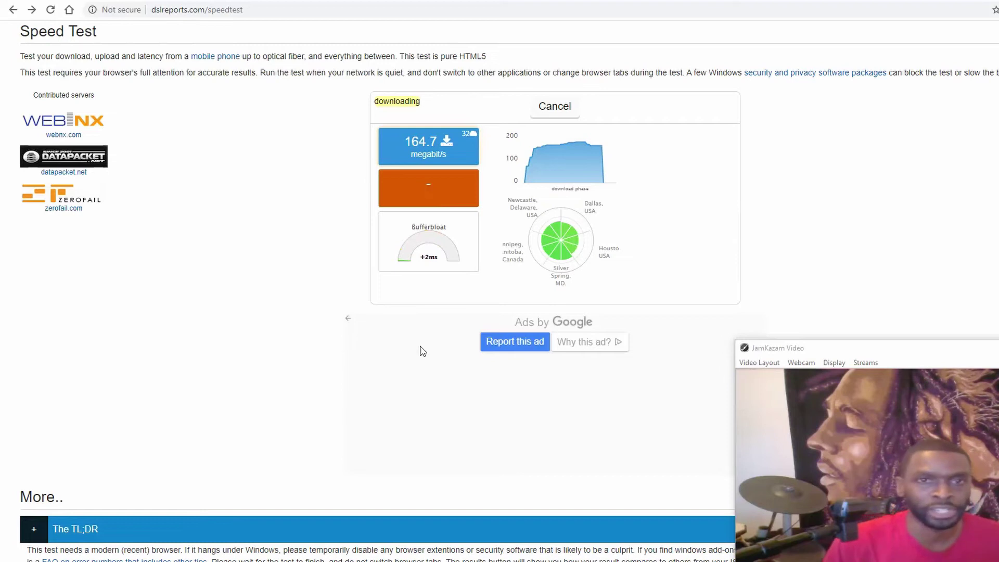
click(382, 354)
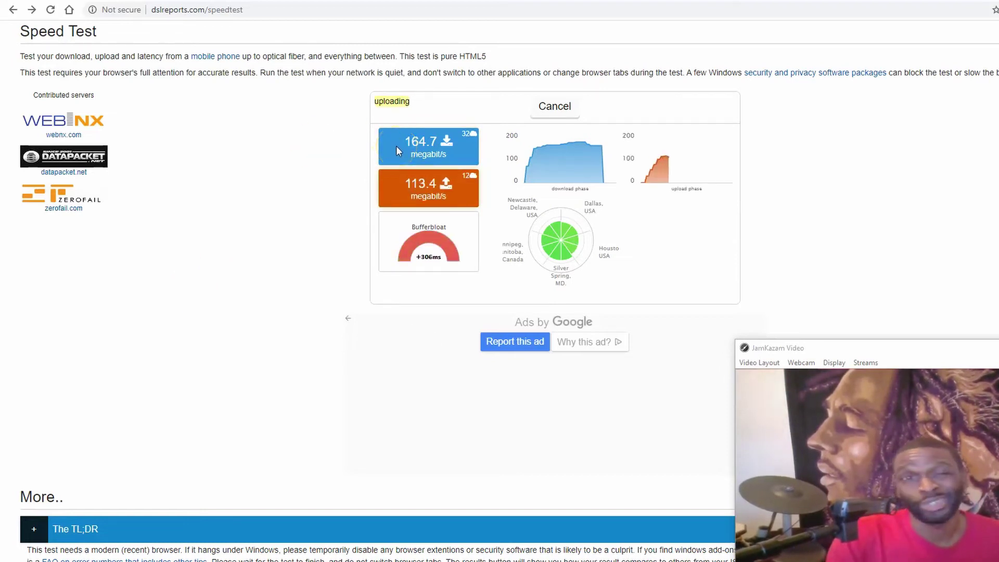
Step: Let the test complete and review 164.7 down, 183.3 up, grades Overall B, BufferBloat D, Quality A
click(334, 151)
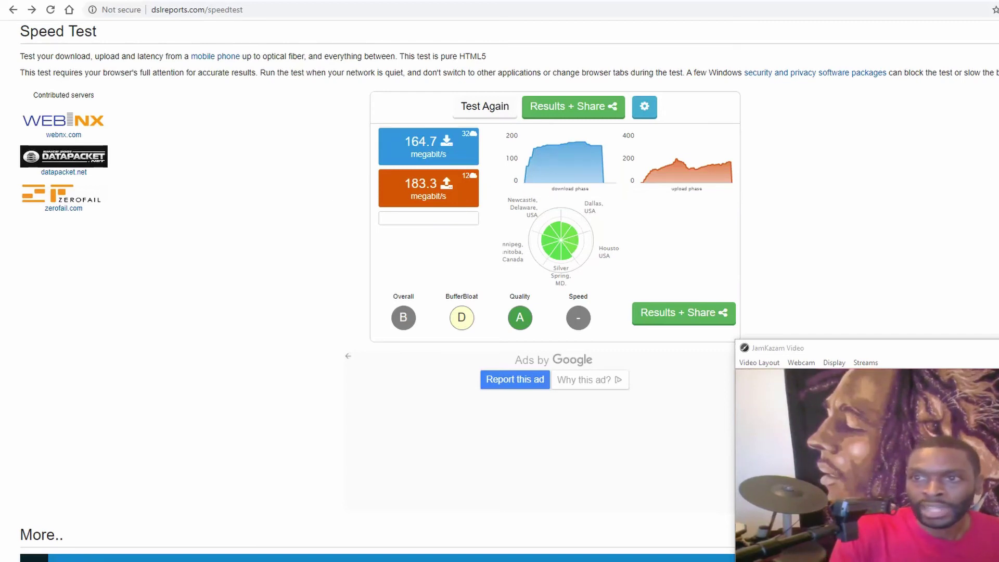
Step: Expand the 'What are speeds like in 2016?' table listing exceptional and typical speeds per technology
scroll(336, 192, down, 6)
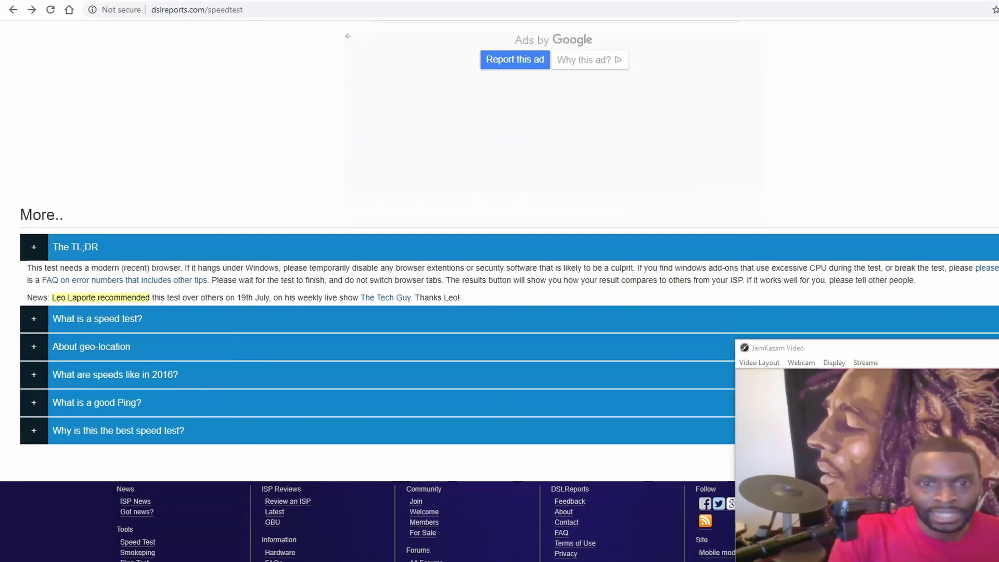
click(146, 379)
scroll(358, 339, down, 3)
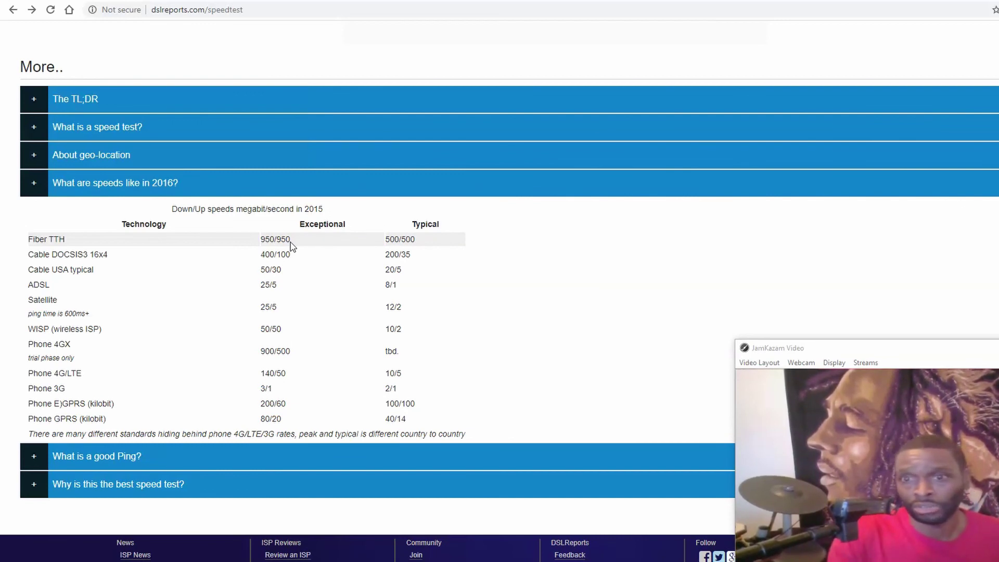
Step: Close the unresponsive-page warning, then check the reloaded modem page: Internet up, 9 connected devices
drag(894, 355, 494, 95)
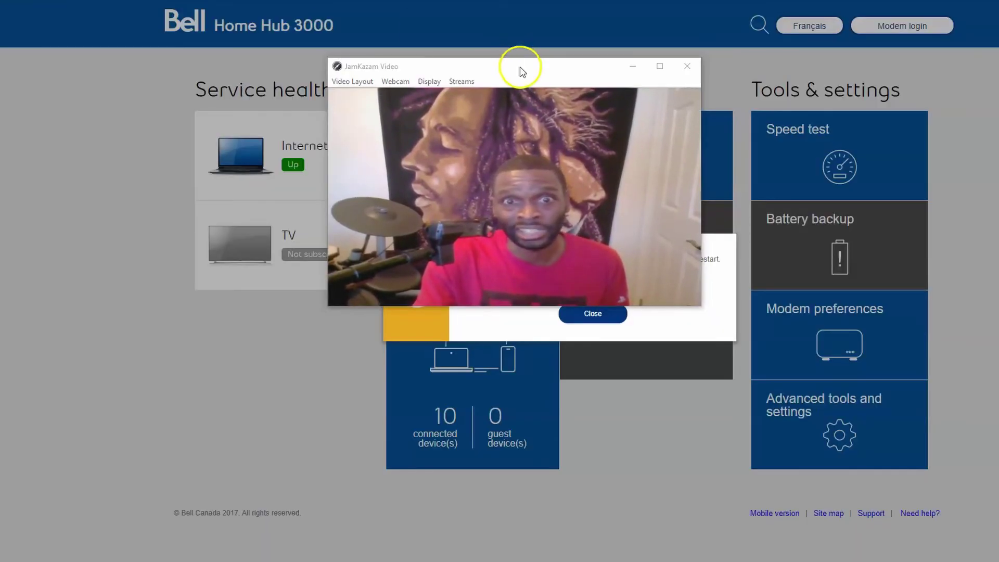
drag(520, 67, 589, 12)
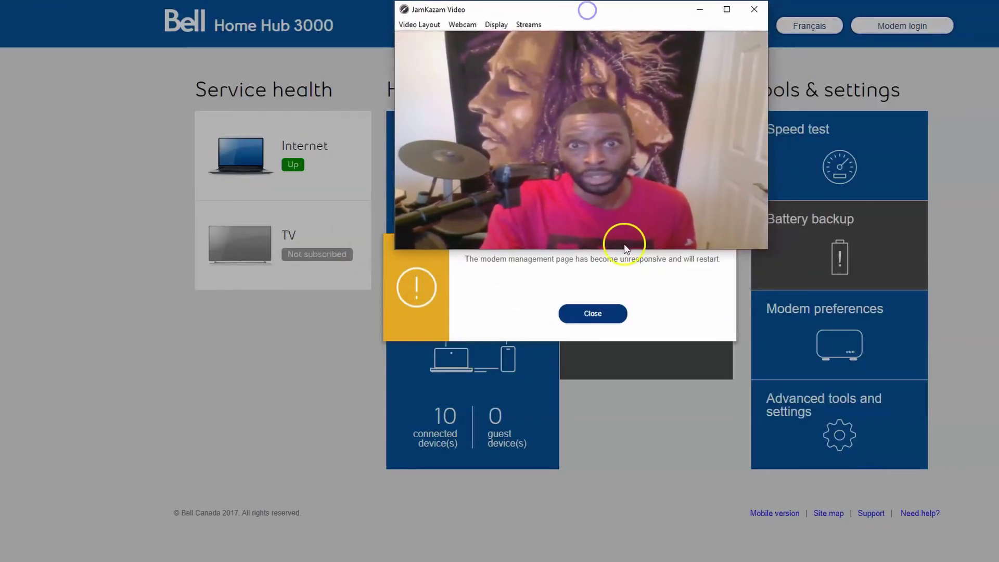
click(593, 313)
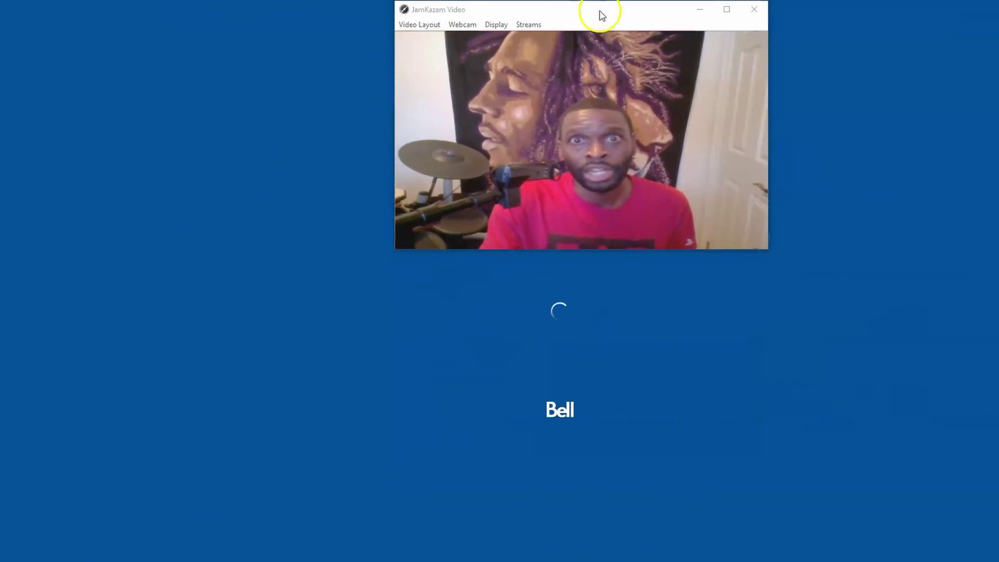
drag(598, 11, 597, 44)
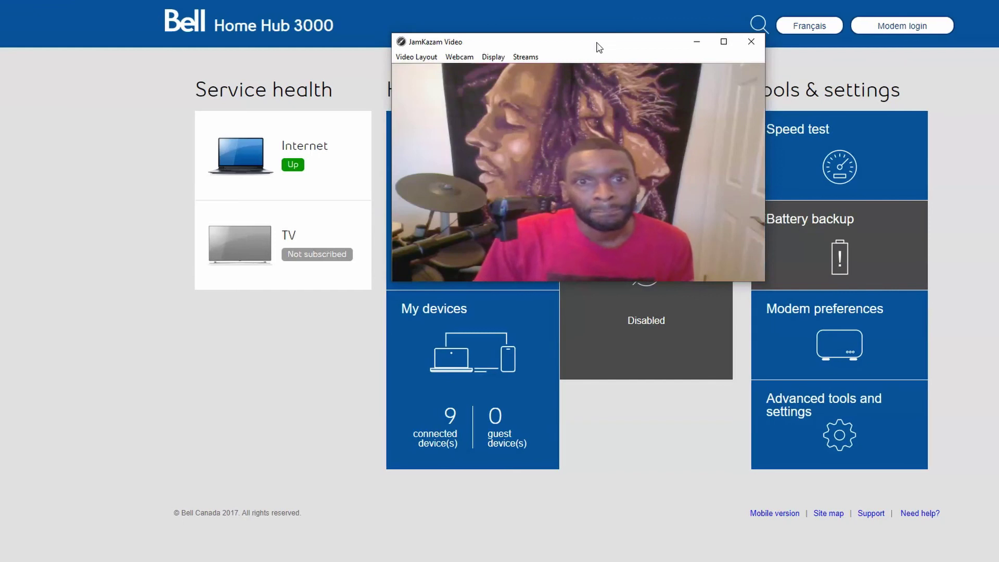
click(477, 326)
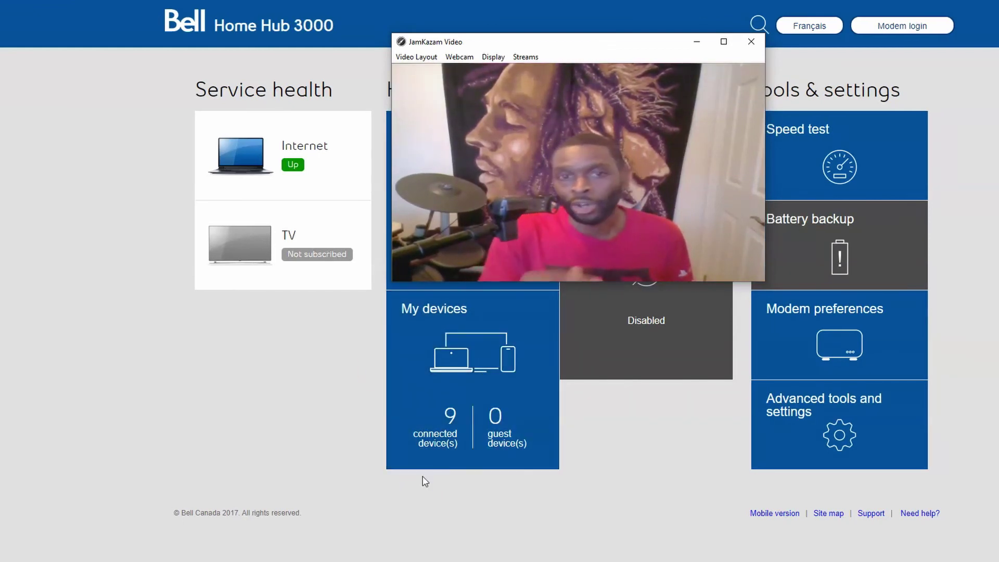
click(446, 465)
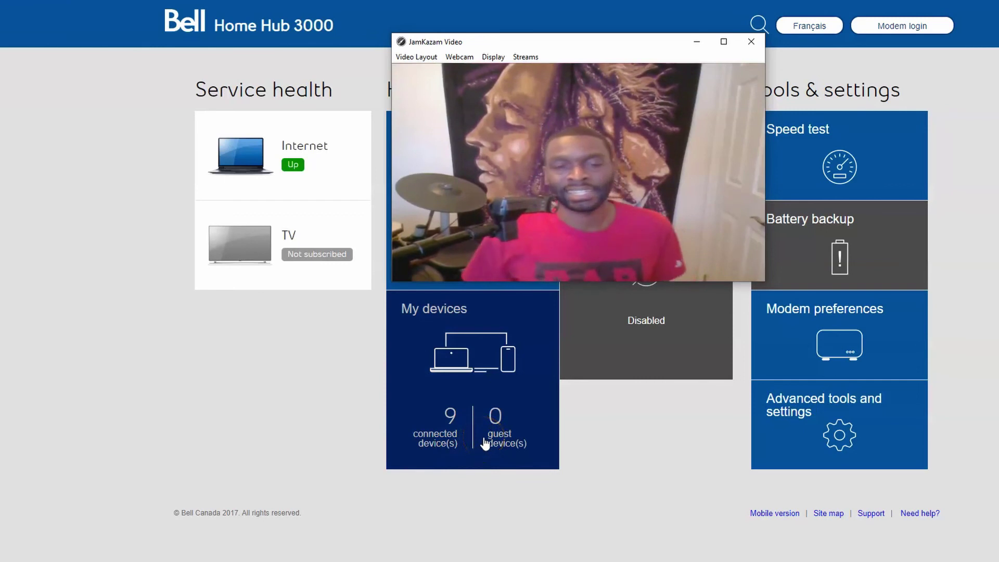